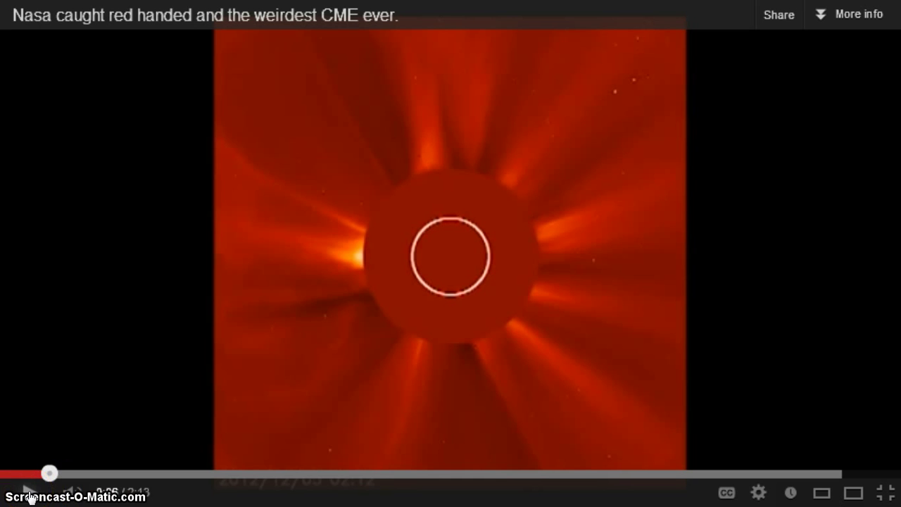
Start the CME video, scrub back to an earlier moment, and toggle pause and resume
click(30, 493)
click(29, 493)
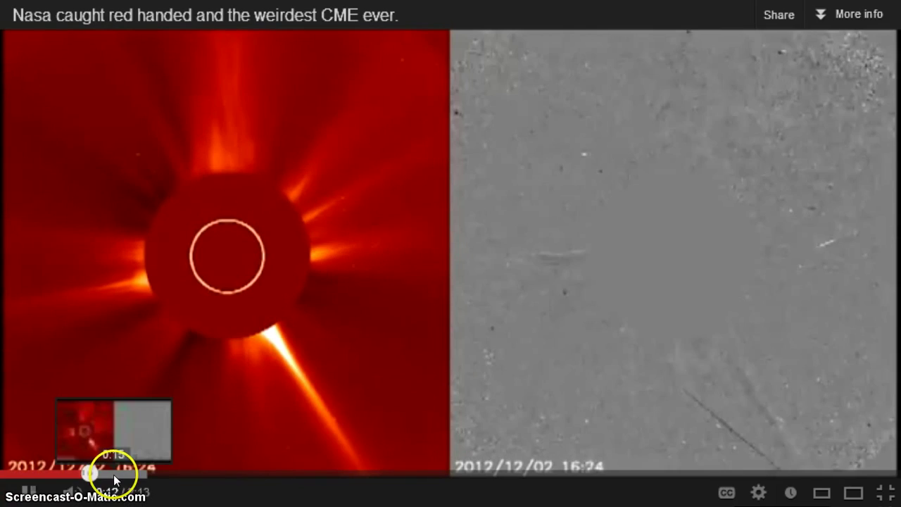
drag(113, 474, 83, 475)
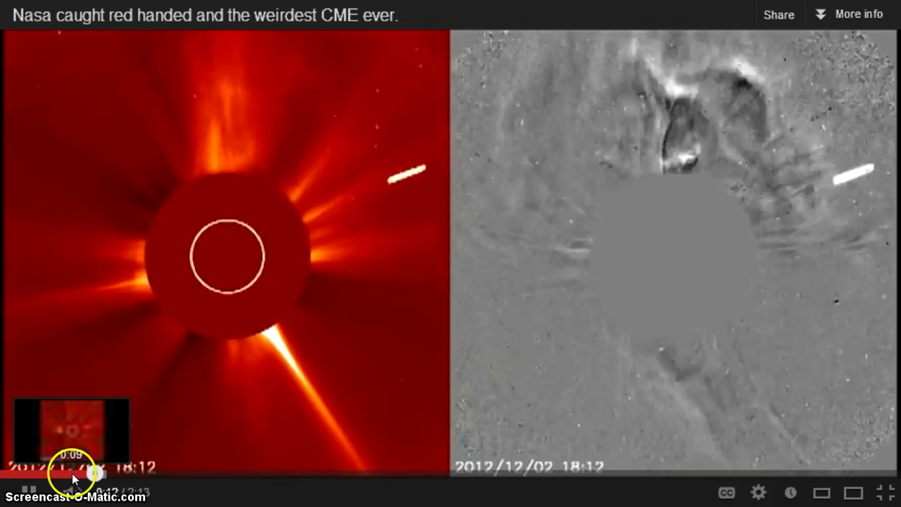
click(29, 494)
click(29, 494)
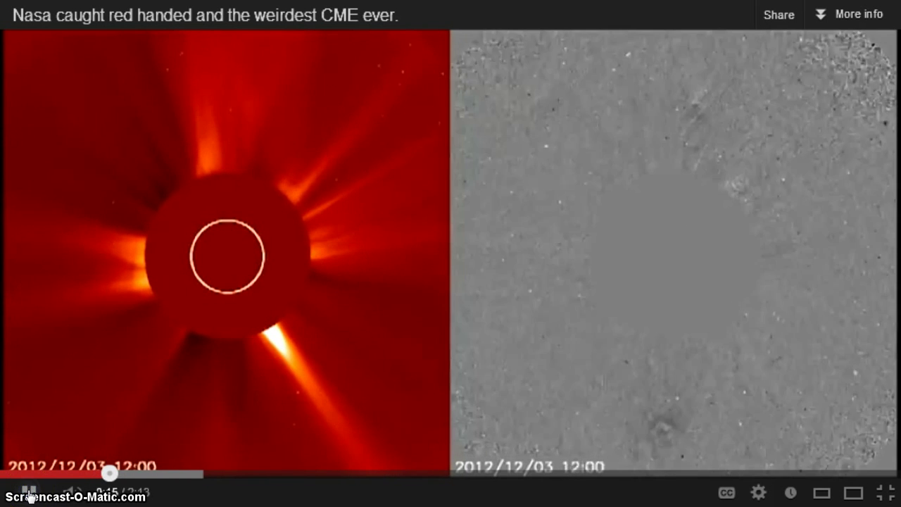
click(29, 495)
click(29, 495)
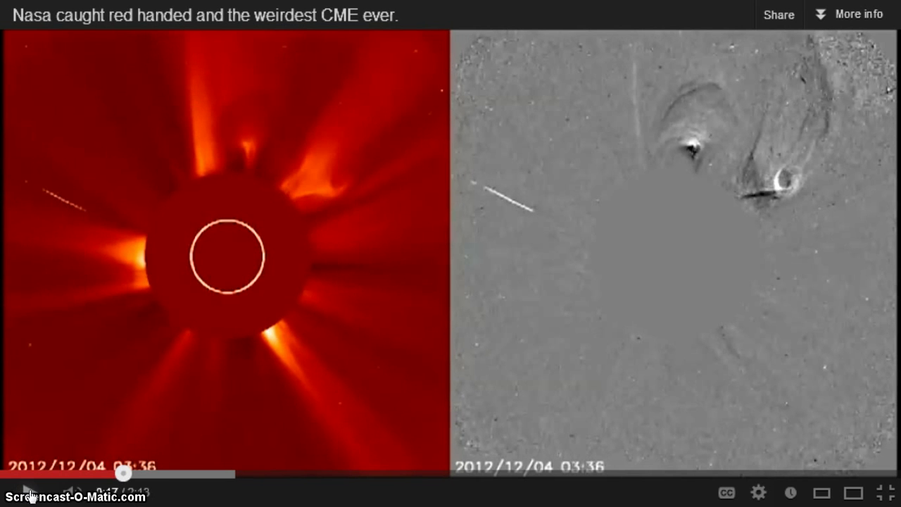
Jump back to about 0:13, play and pause there, then rewind to about 0:06
click(95, 474)
click(30, 491)
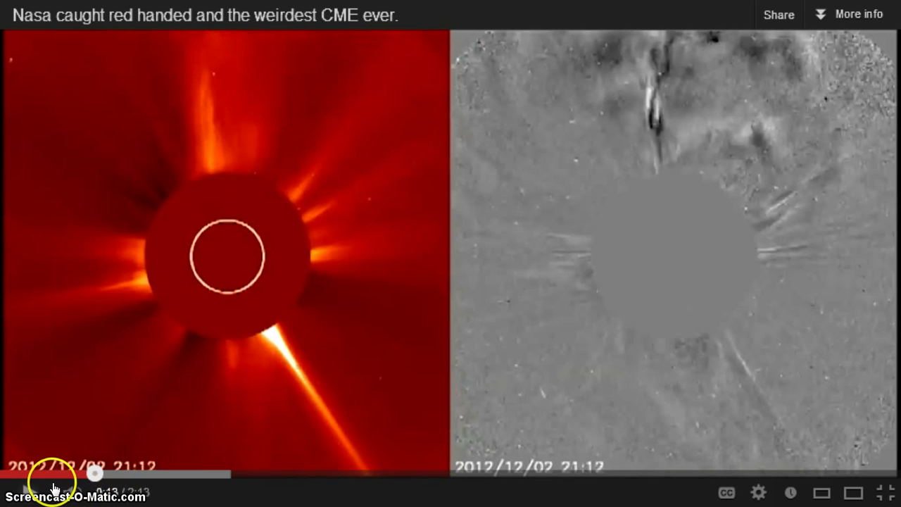
click(35, 490)
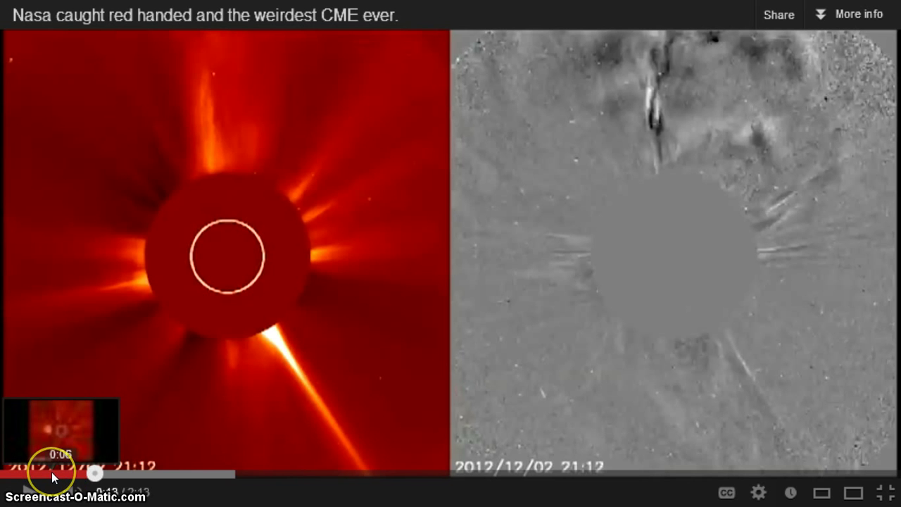
click(52, 471)
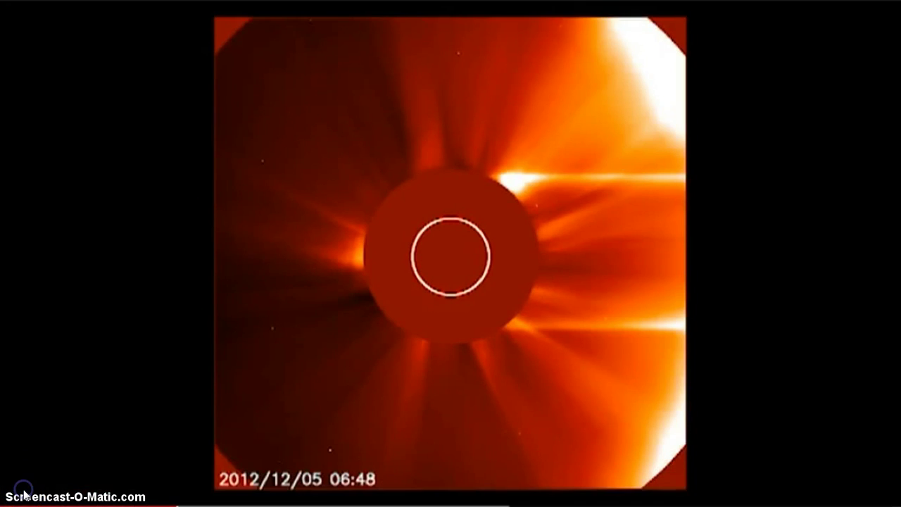
Pause on the 2012/12/05 06:48 outburst frame, then resume playback
click(26, 492)
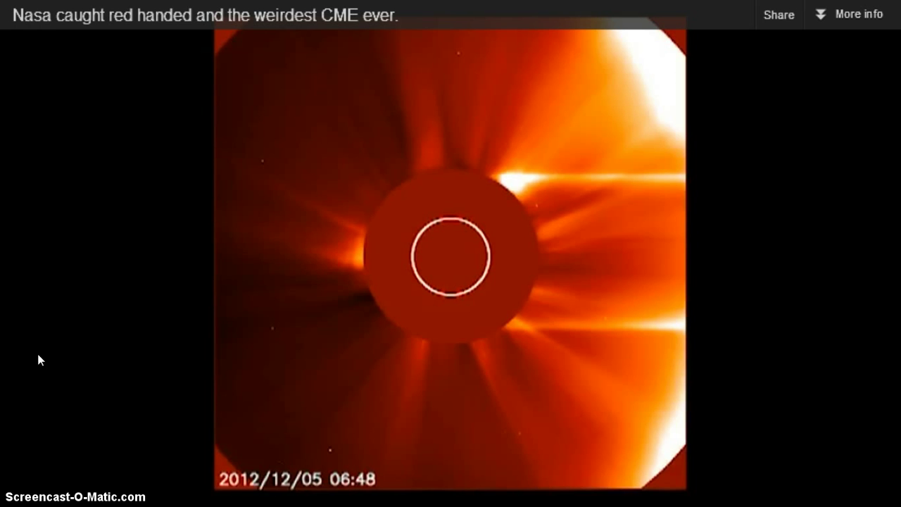
click(28, 492)
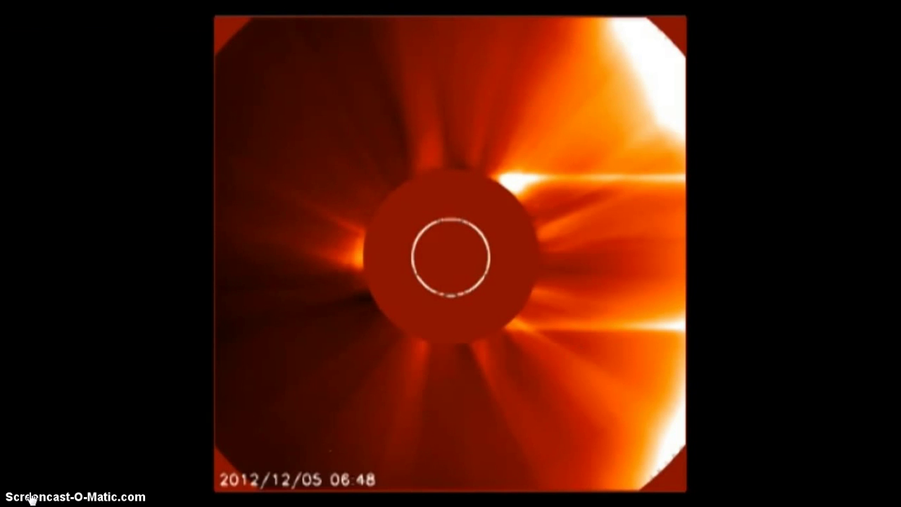
Play on and hold at 0:42, where white arrows mark the bright right-hand outflow
click(31, 493)
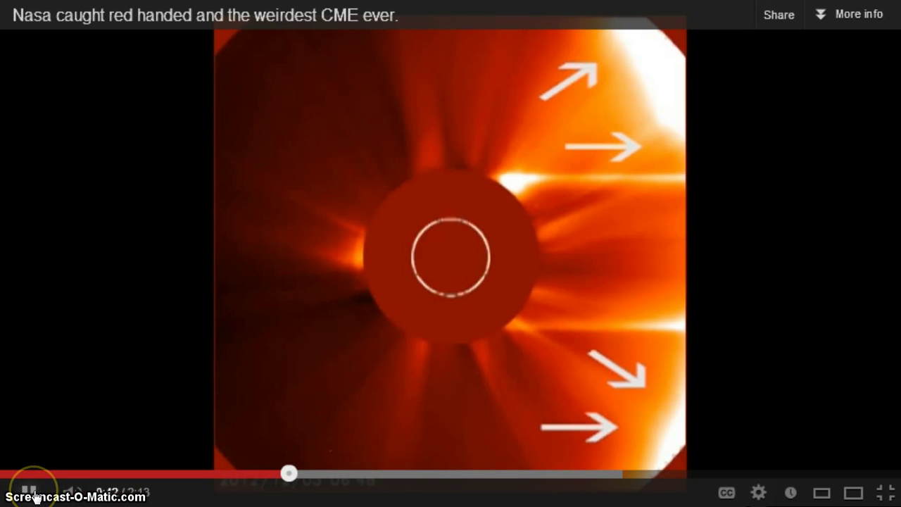
click(542, 172)
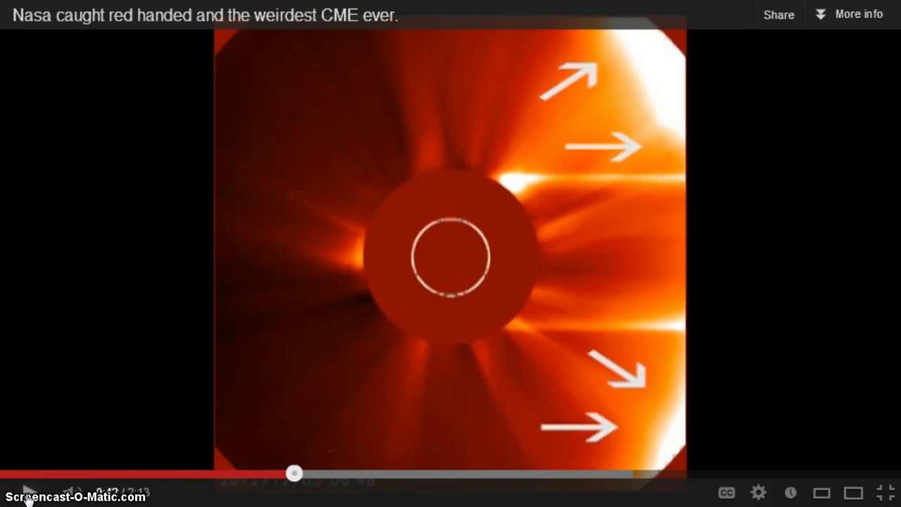
click(29, 497)
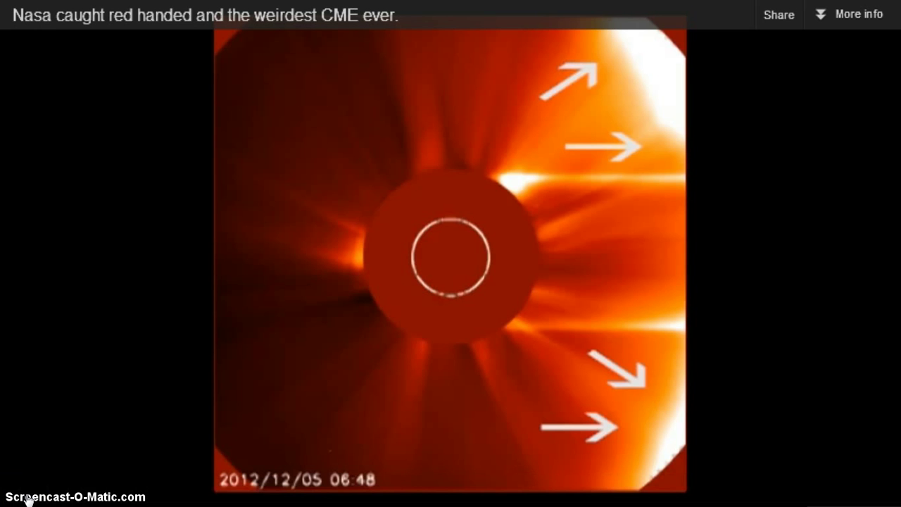
click(29, 499)
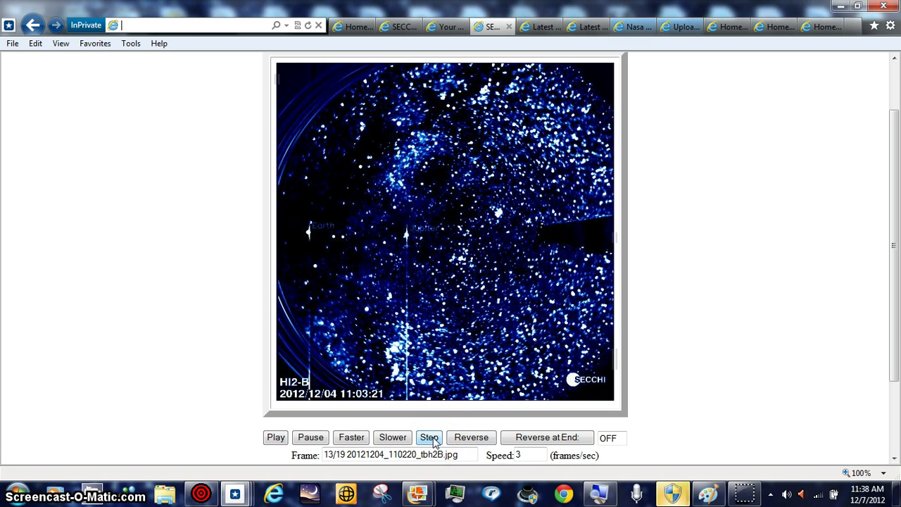
Step the HI2-B frames past frame 19, wrapping around to frame 5 (08:23:21)
click(430, 438)
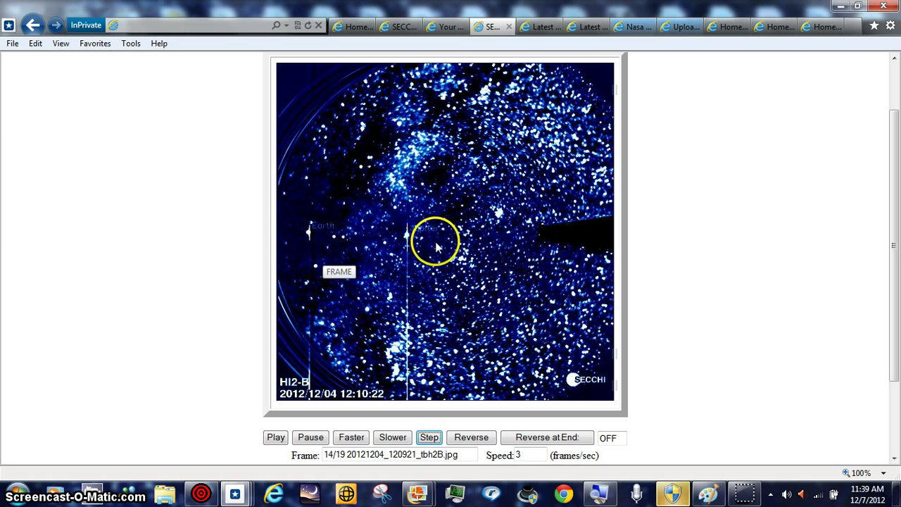
click(436, 443)
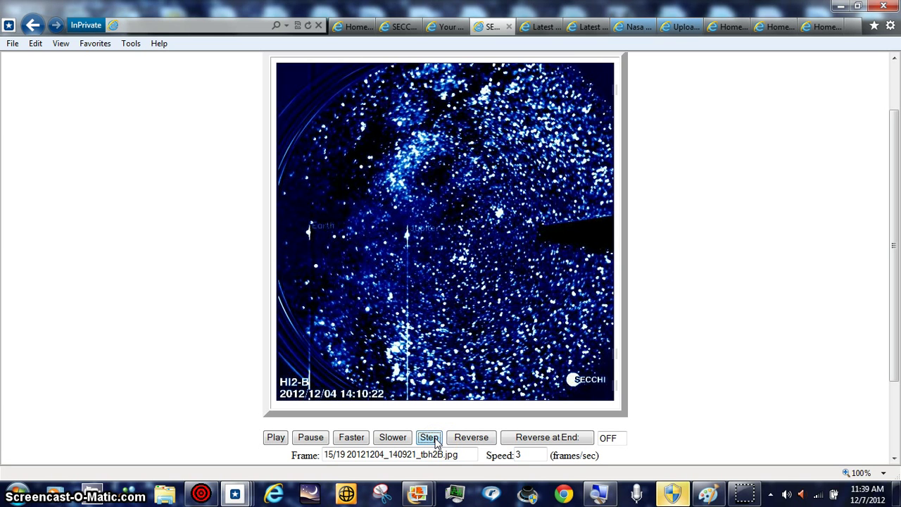
click(436, 442)
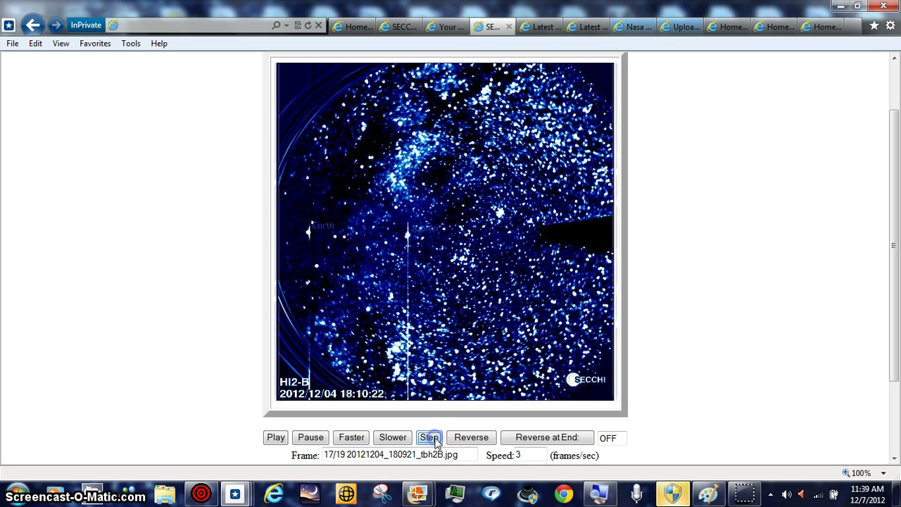
click(436, 442)
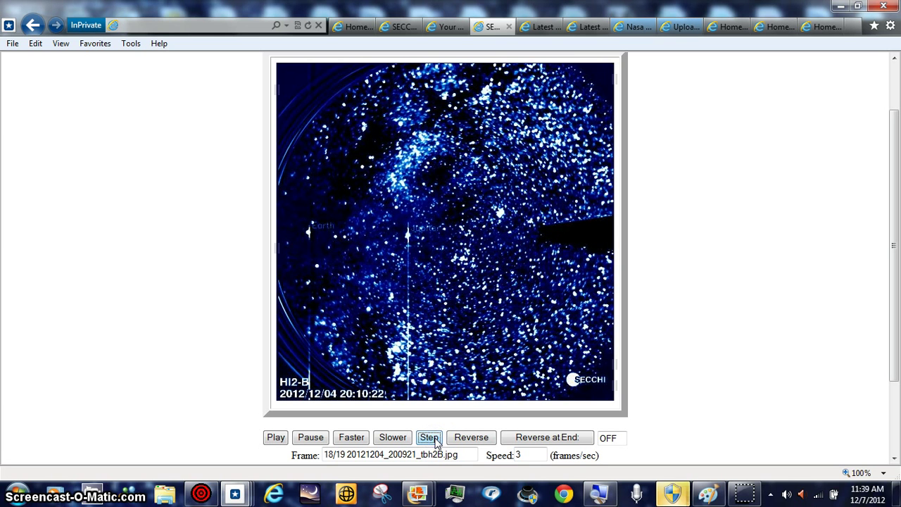
click(435, 442)
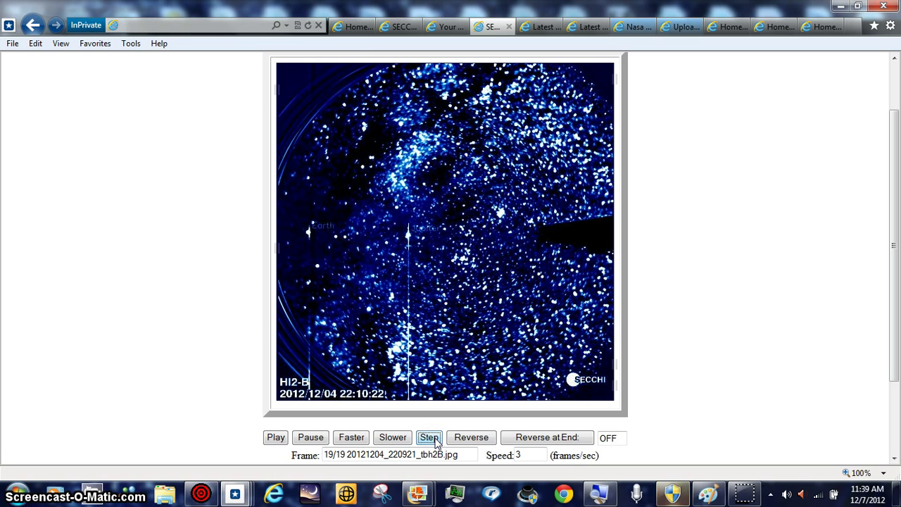
click(436, 442)
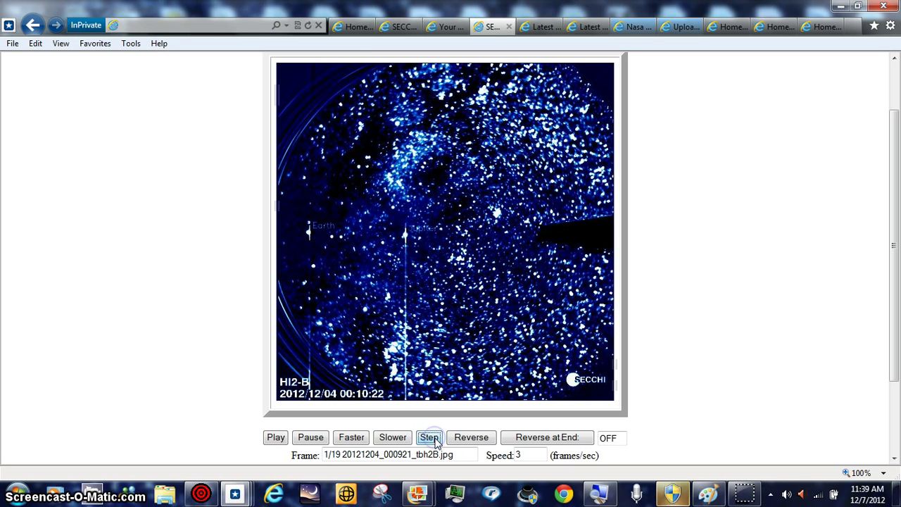
click(435, 442)
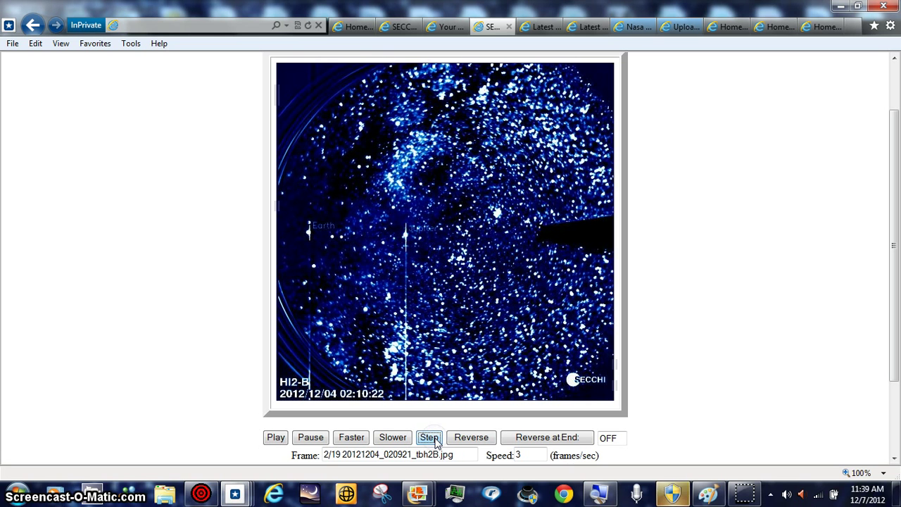
click(436, 442)
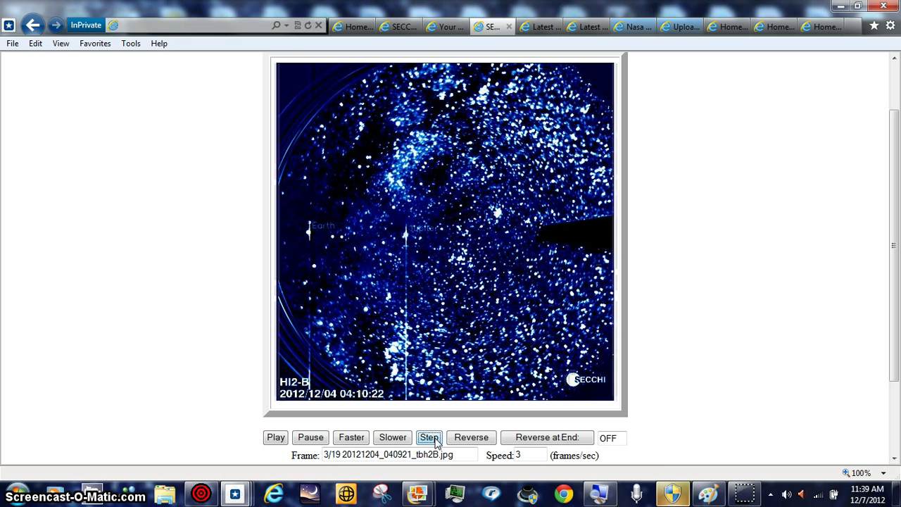
click(436, 442)
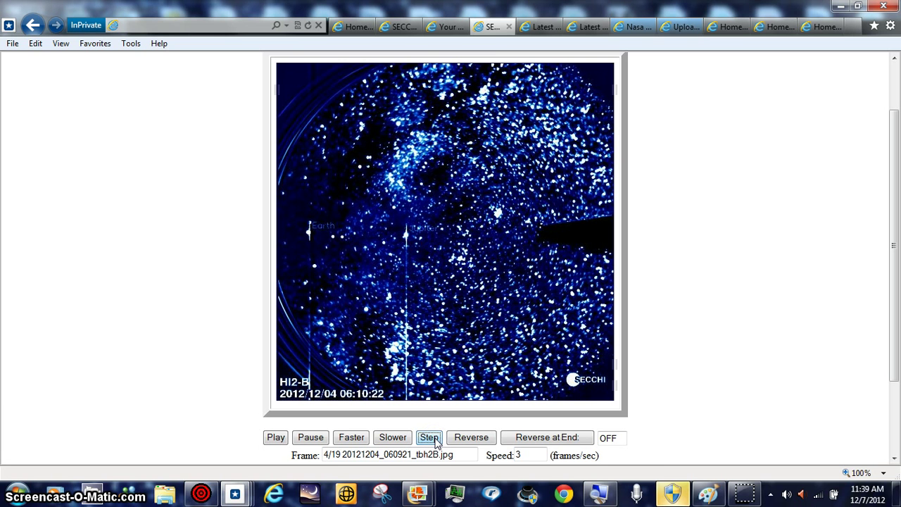
click(436, 442)
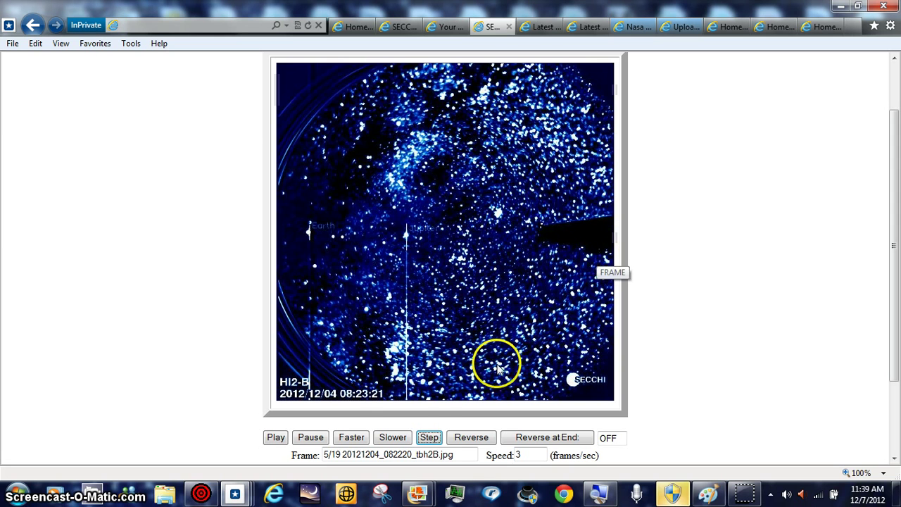
Step once to HI2-B frame 6/19, timestamped 2012/12/04 08:43:21
click(436, 441)
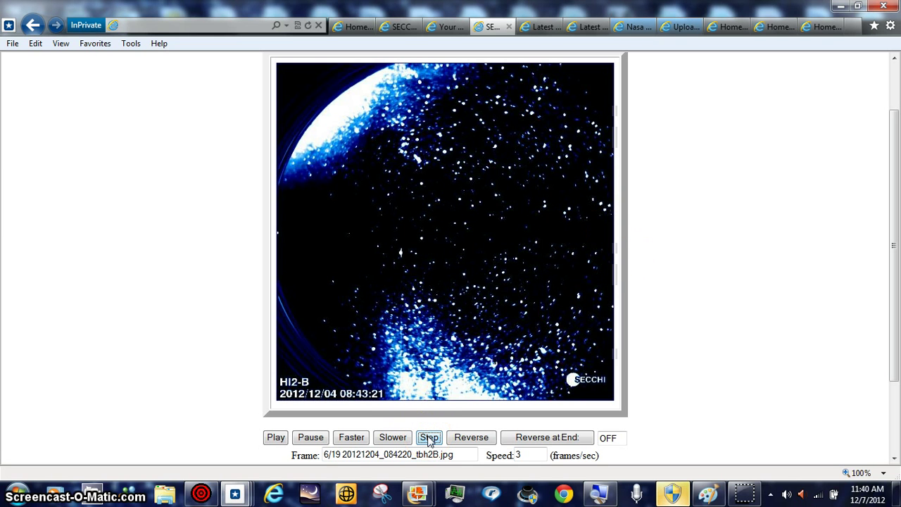
Step through frame 7 to HI2-B frame 8/19, timestamped 09:23:21
click(429, 438)
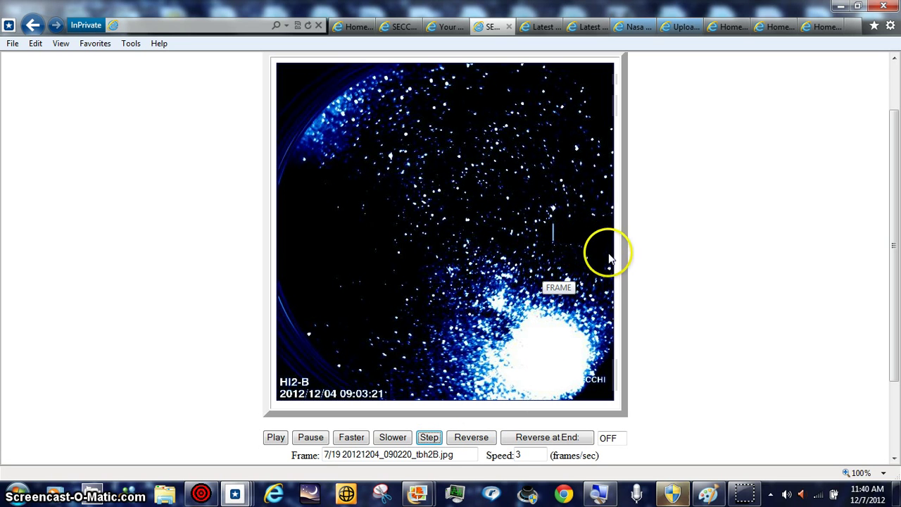
click(547, 388)
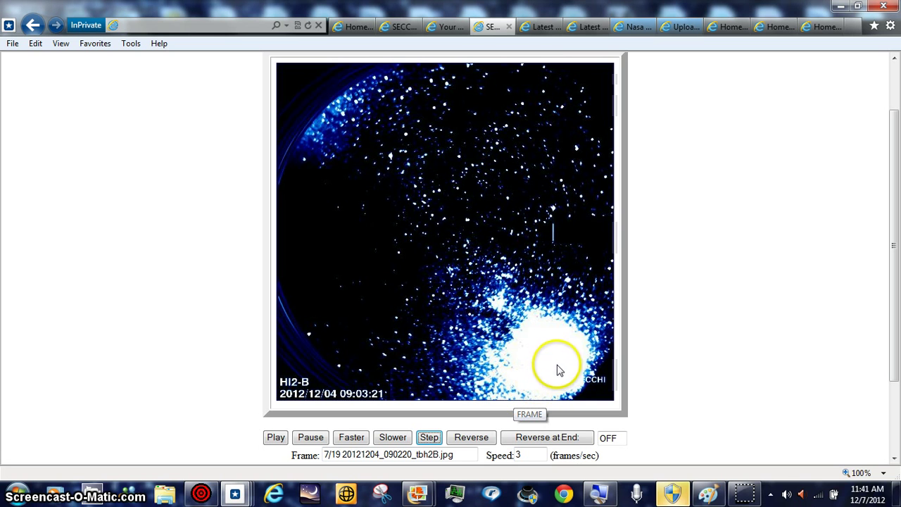
click(432, 439)
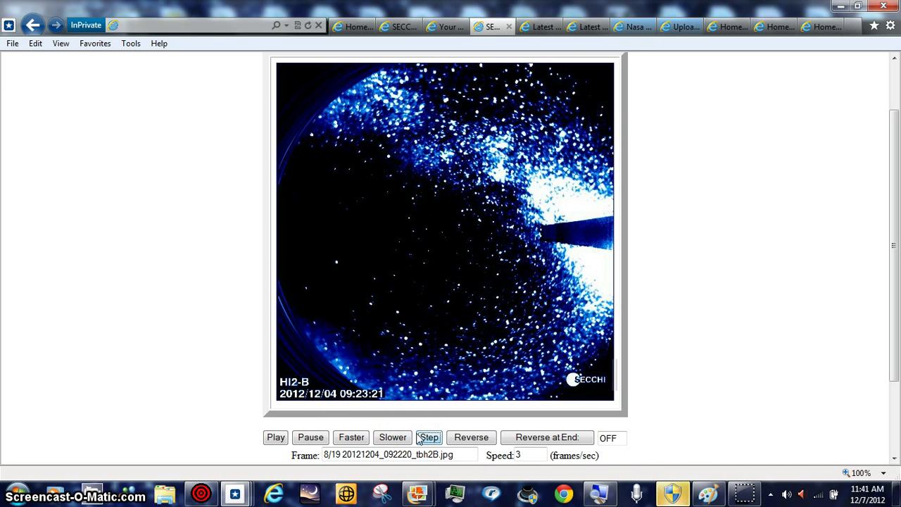
click(424, 438)
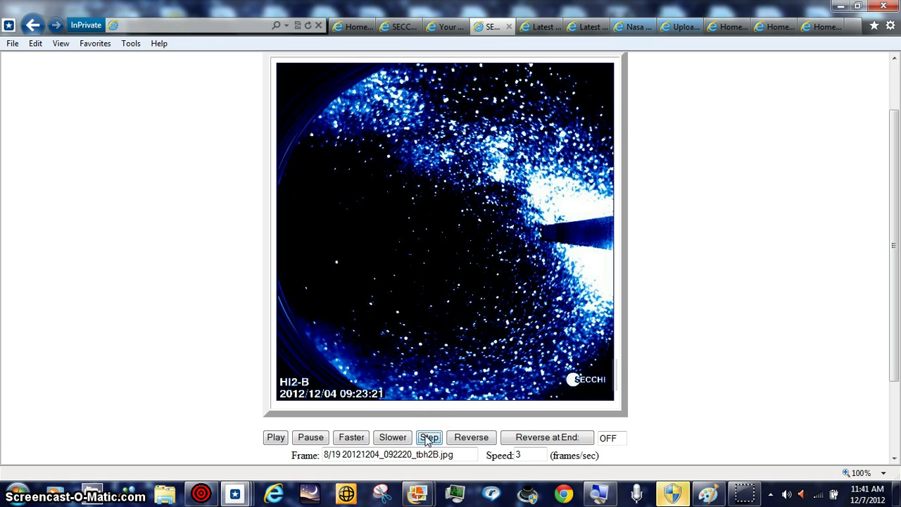
click(427, 437)
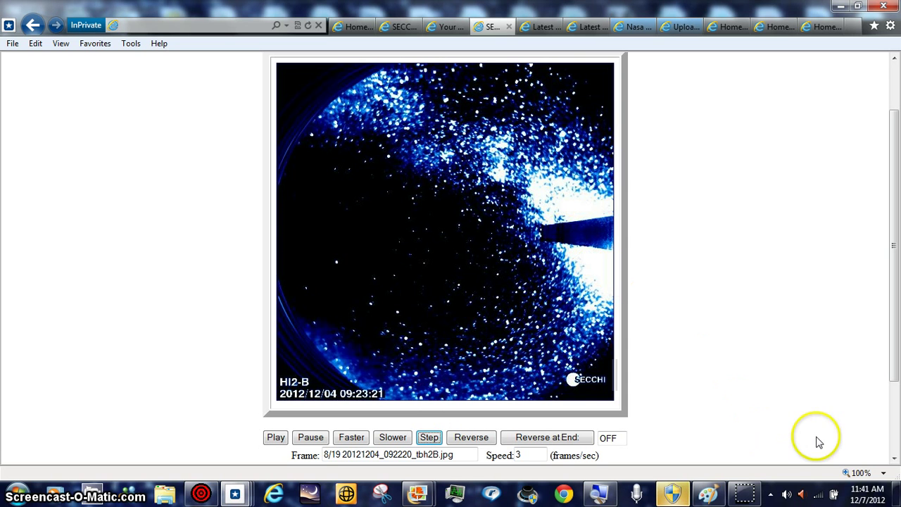
Magnify the HI2-B frame with a custom 999% page zoom
click(882, 473)
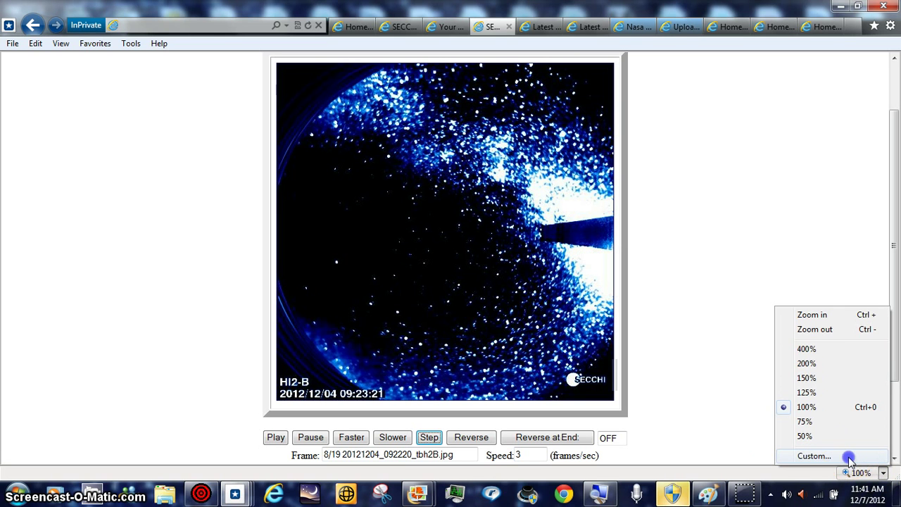
click(851, 456)
text(999)
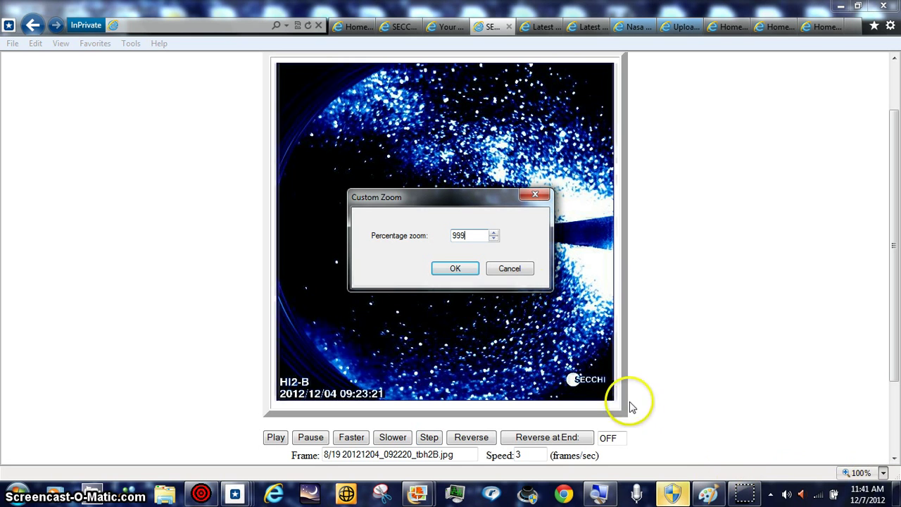
click(468, 269)
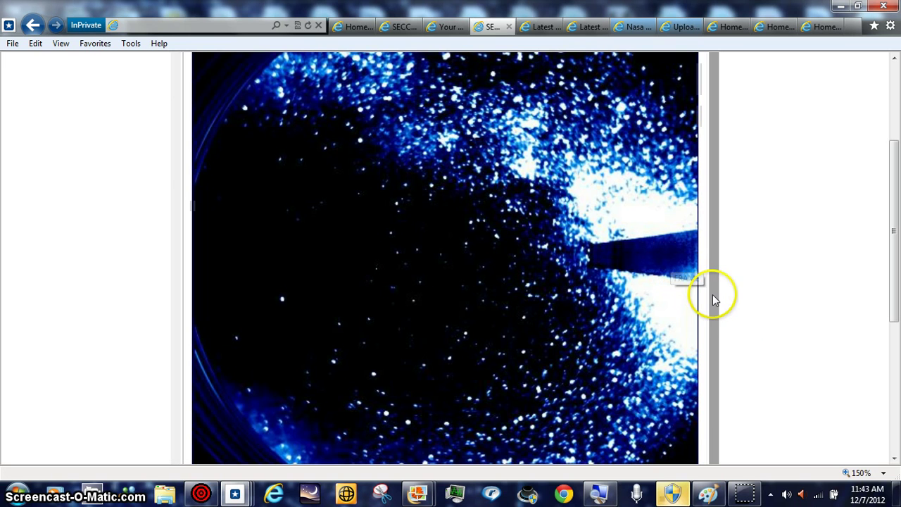
Zoom the page to 400%, then to a custom 999%, to inspect the frame
click(884, 472)
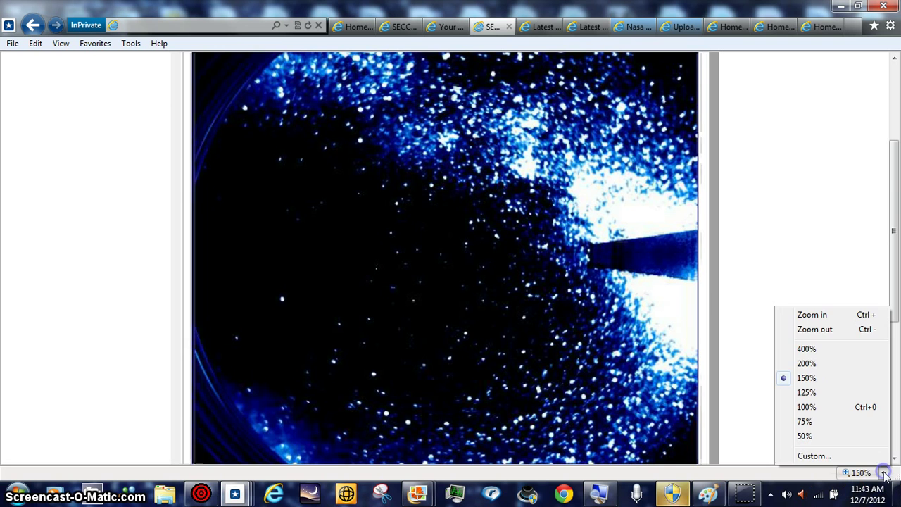
click(836, 353)
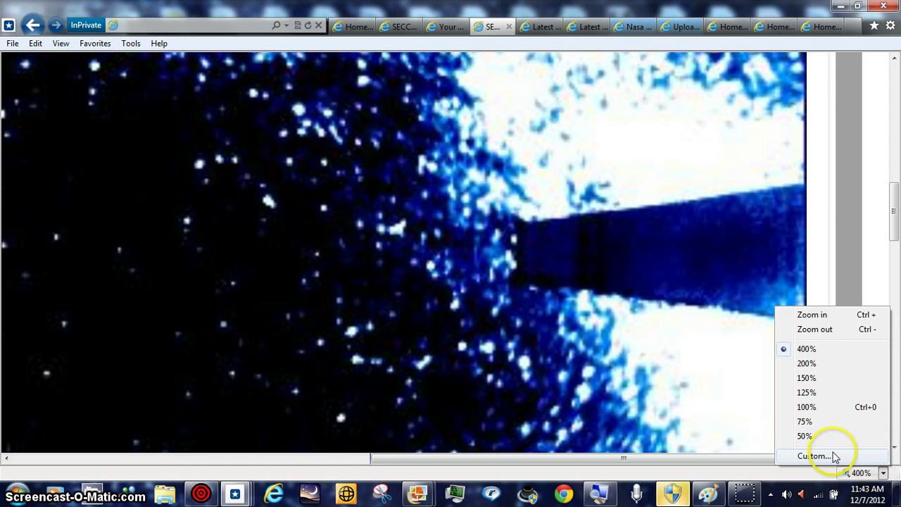
click(813, 456)
text(999)
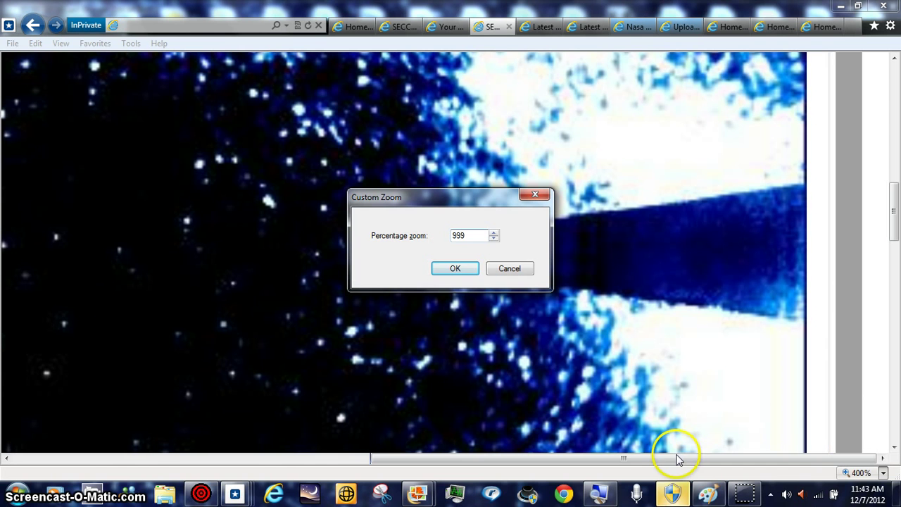
click(455, 269)
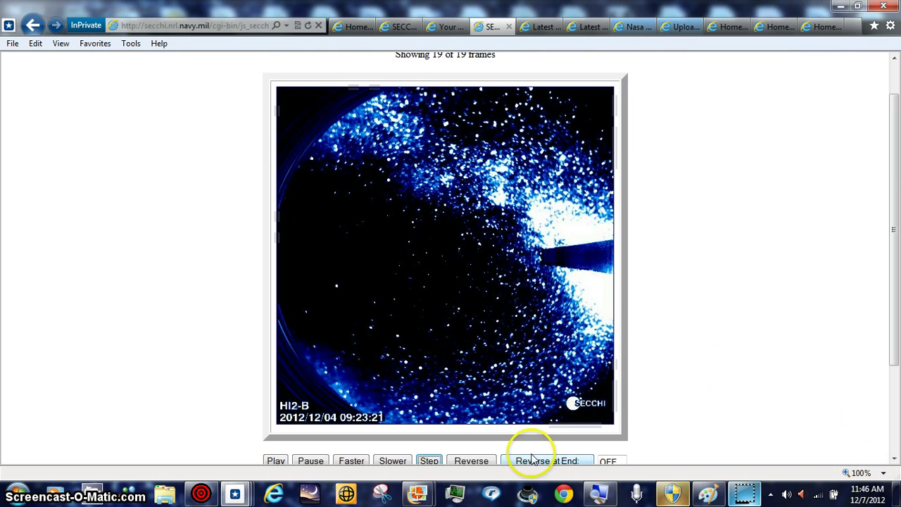
Click in the viewer and bring up the page zoom levels to choose 150%
click(432, 463)
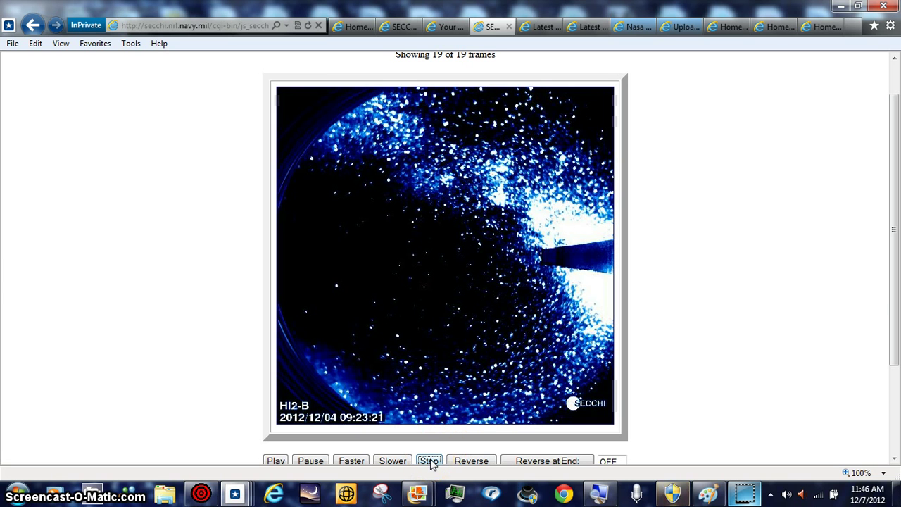
click(882, 472)
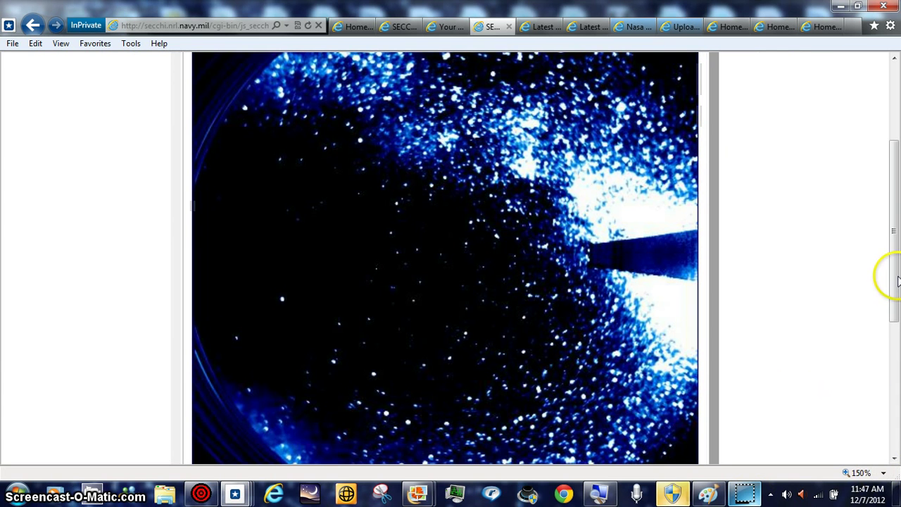
scroll(895, 295, down, 1)
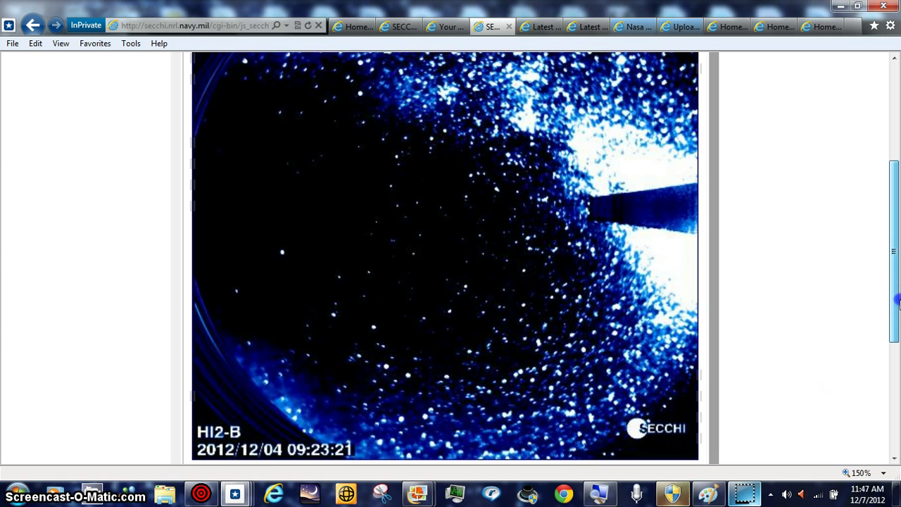
drag(896, 298, 897, 351)
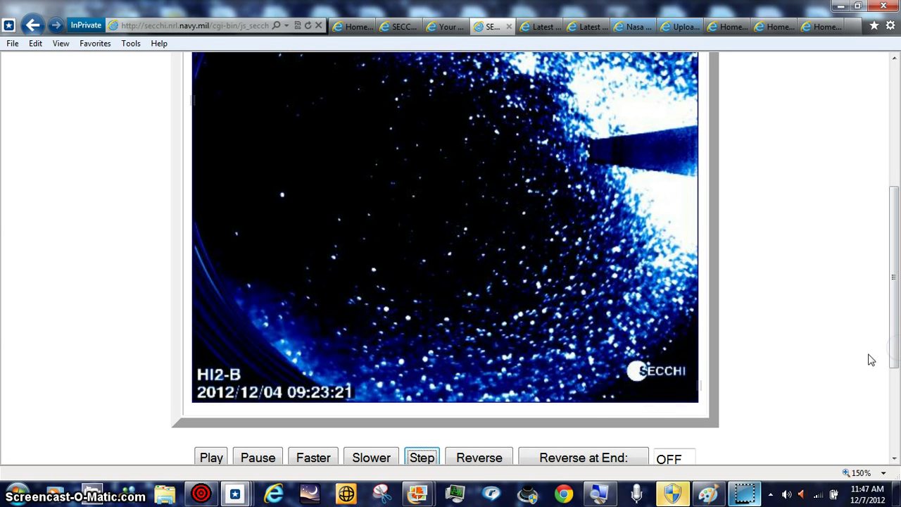
Advance the image one frame and magnify the star-field page to 400%
click(426, 458)
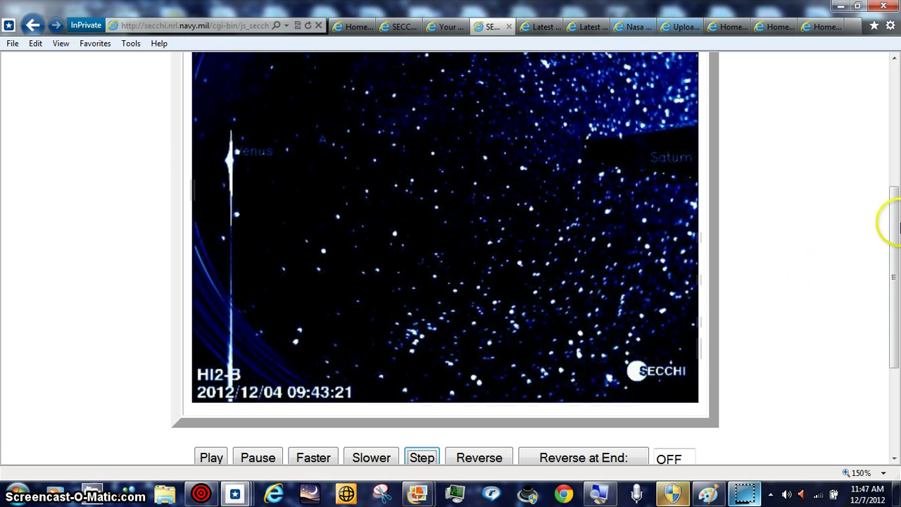
click(885, 472)
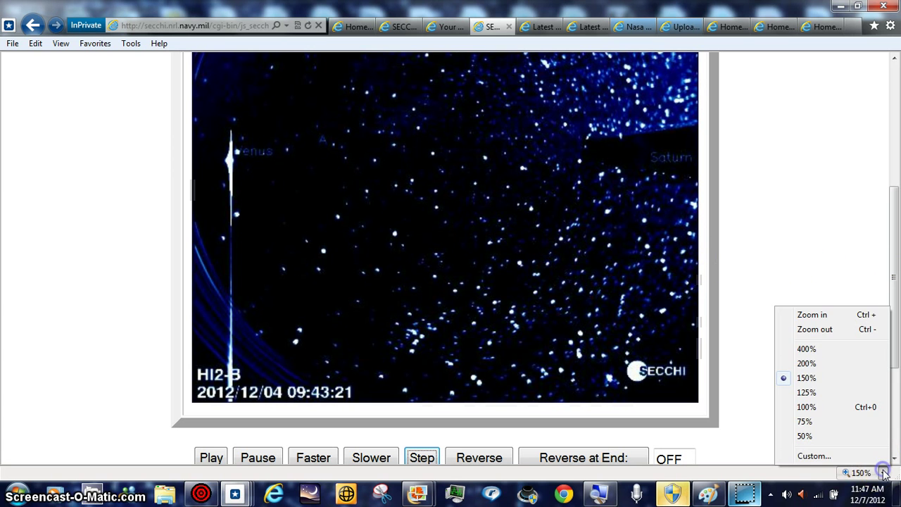
click(857, 352)
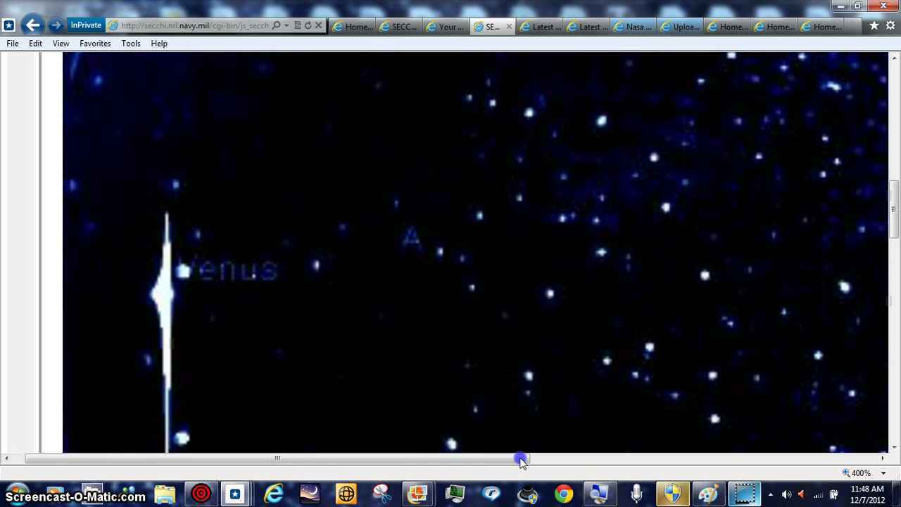
mouse_move(518, 459)
mouse_down()
mouse_move(807, 470)
mouse_move(873, 461)
mouse_up()
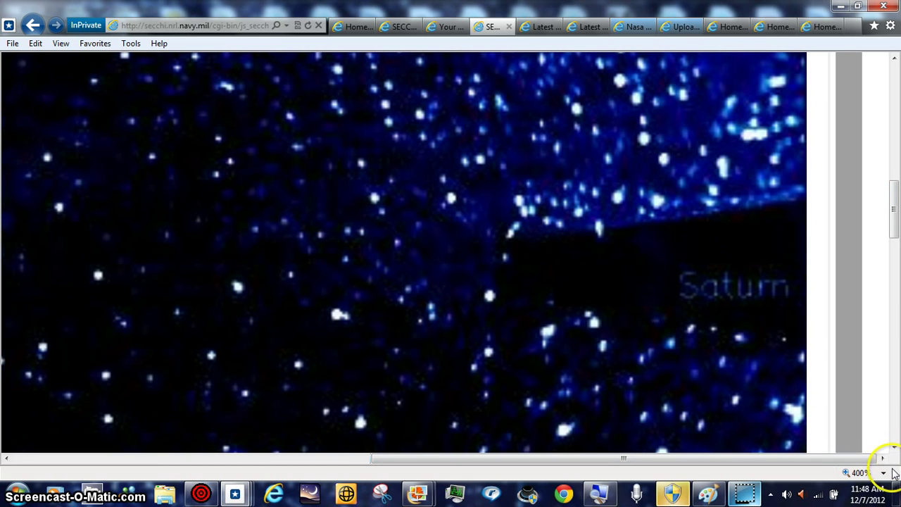
Apply a custom page zoom percentage through the Custom Zoom dialog
click(884, 473)
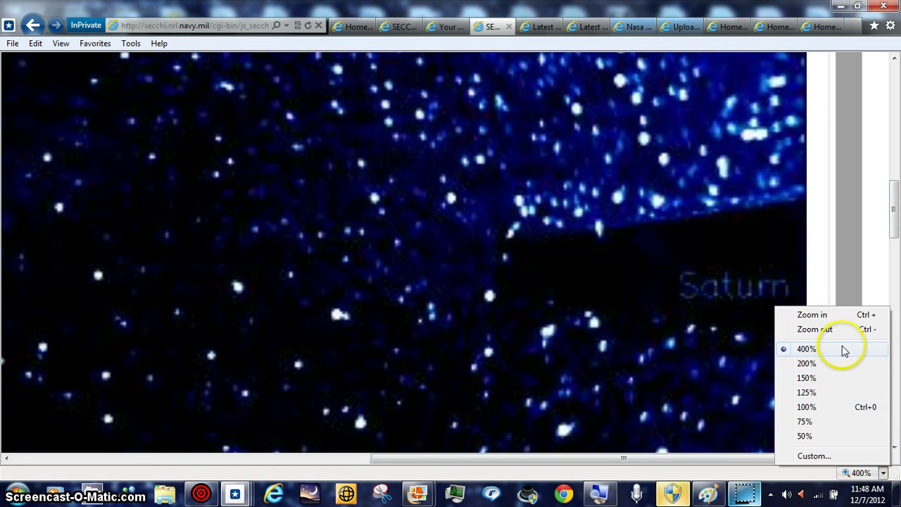
click(822, 455)
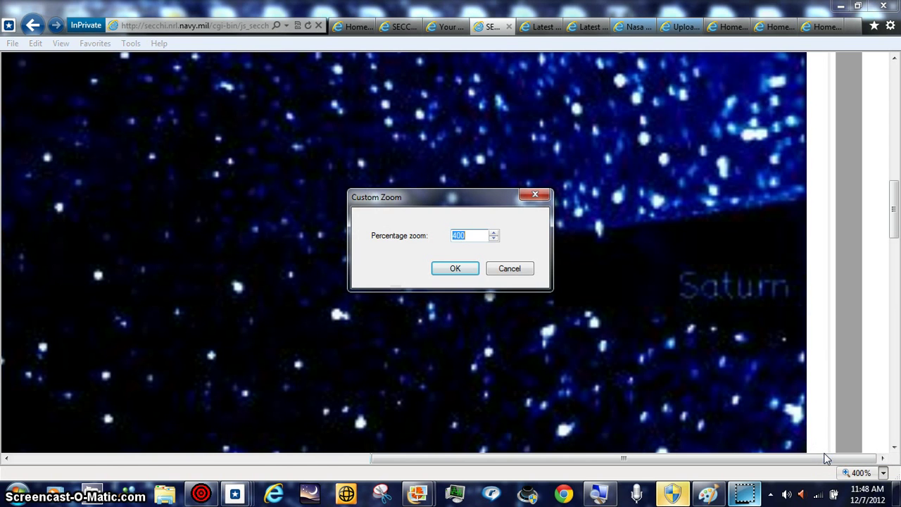
text(999)
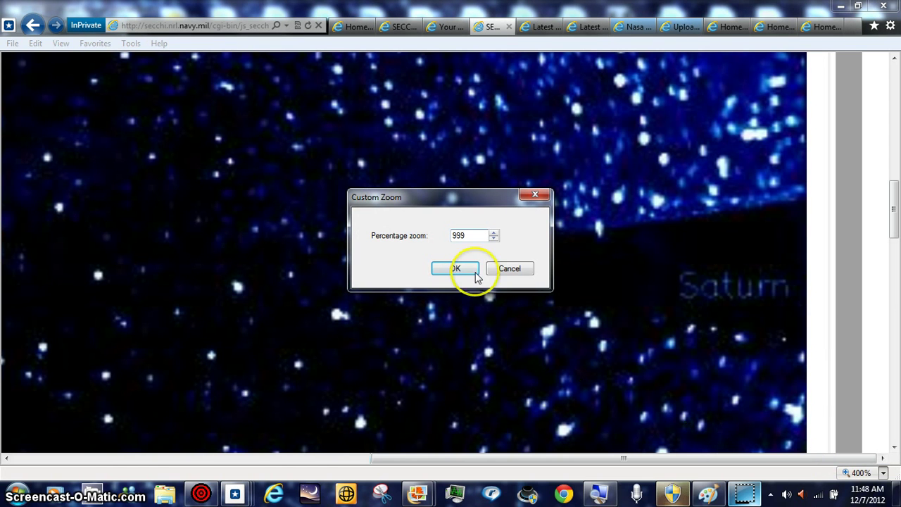
click(459, 270)
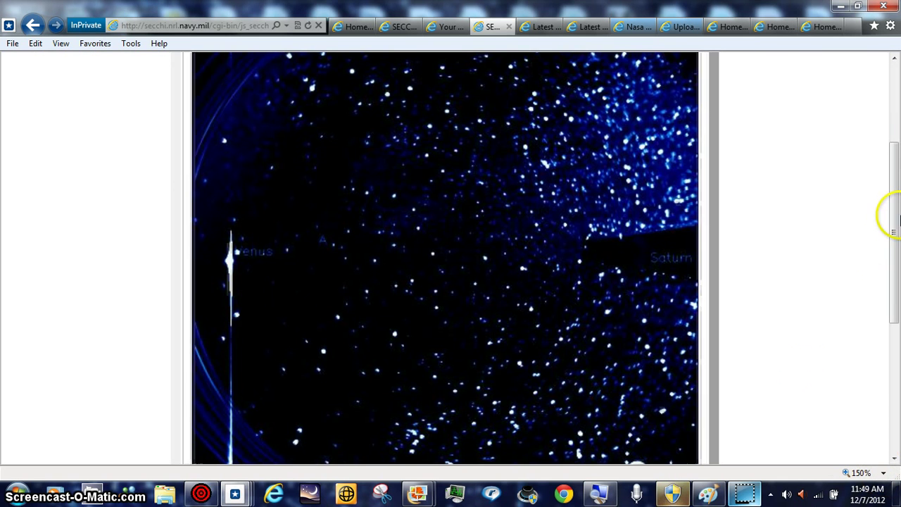
drag(895, 231, 896, 273)
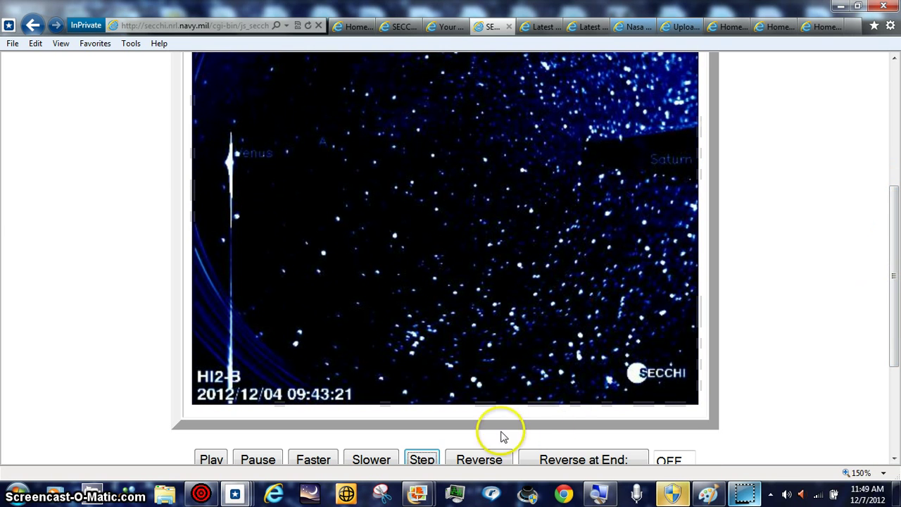
Step the HI2-B movie forward one frame to 2012/12/04 10:03:21
click(432, 458)
click(428, 458)
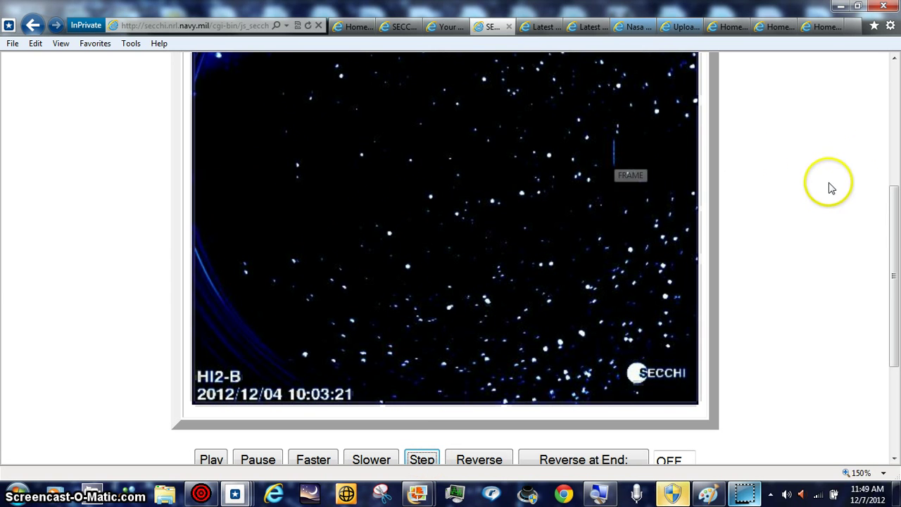
drag(896, 220, 896, 190)
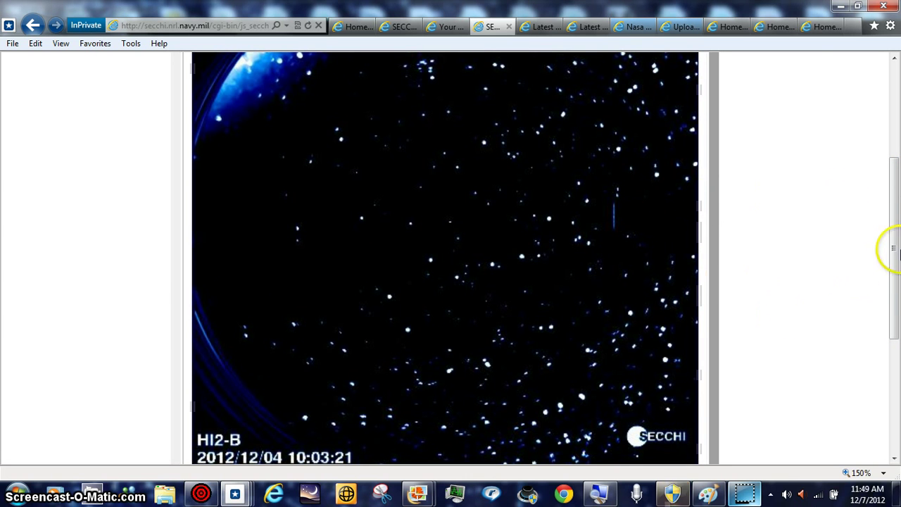
click(885, 473)
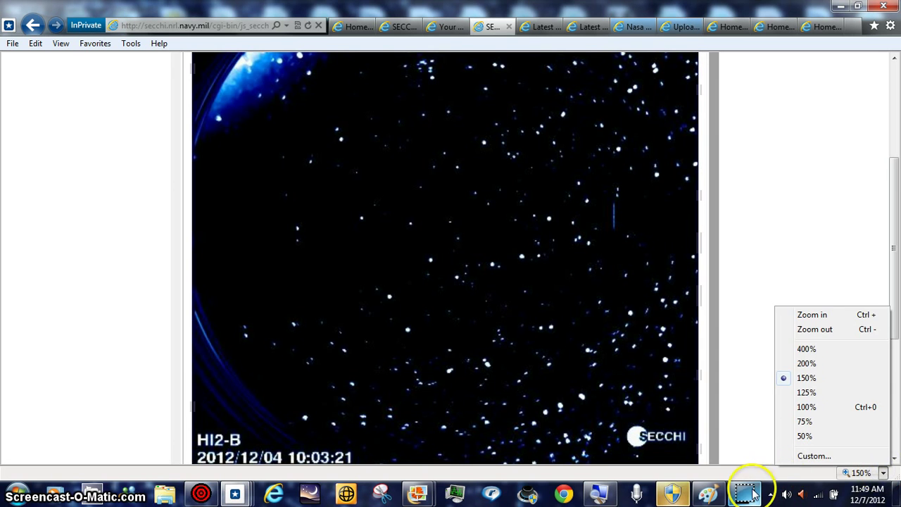
click(806, 348)
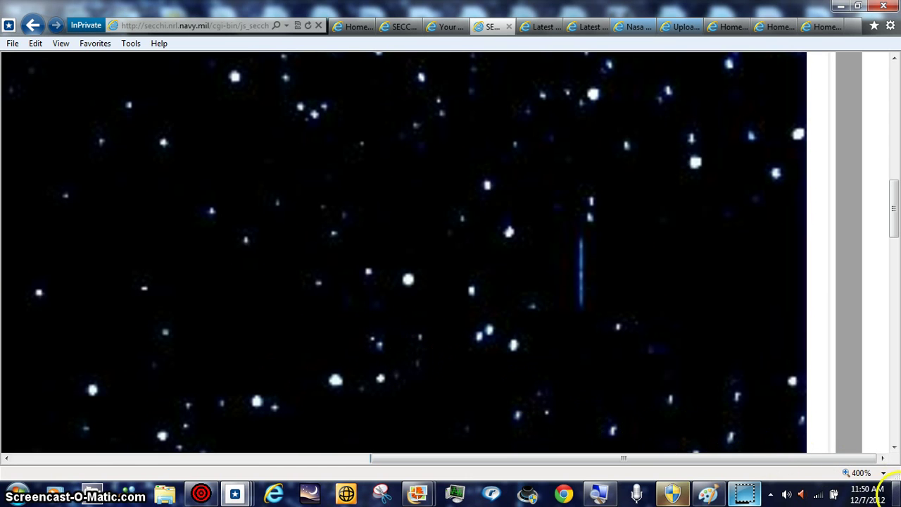
click(883, 473)
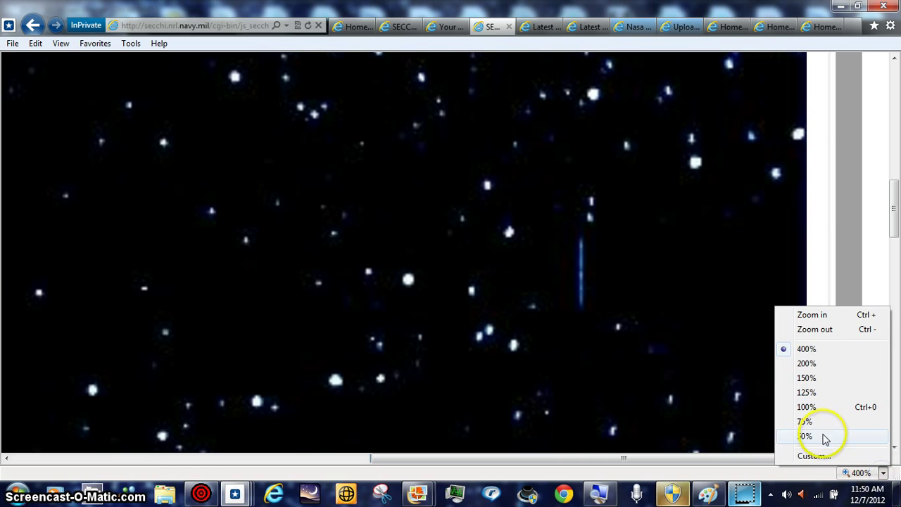
click(815, 456)
text(999)
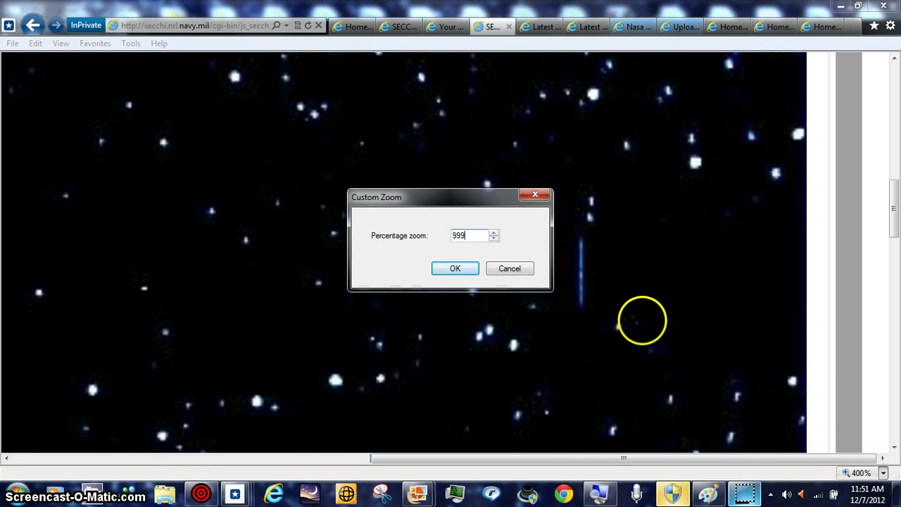
click(435, 270)
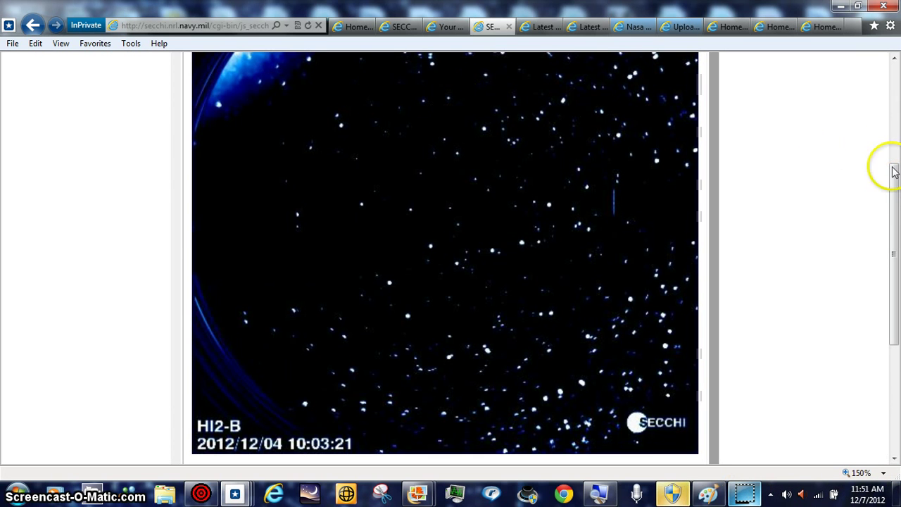
drag(892, 169, 894, 122)
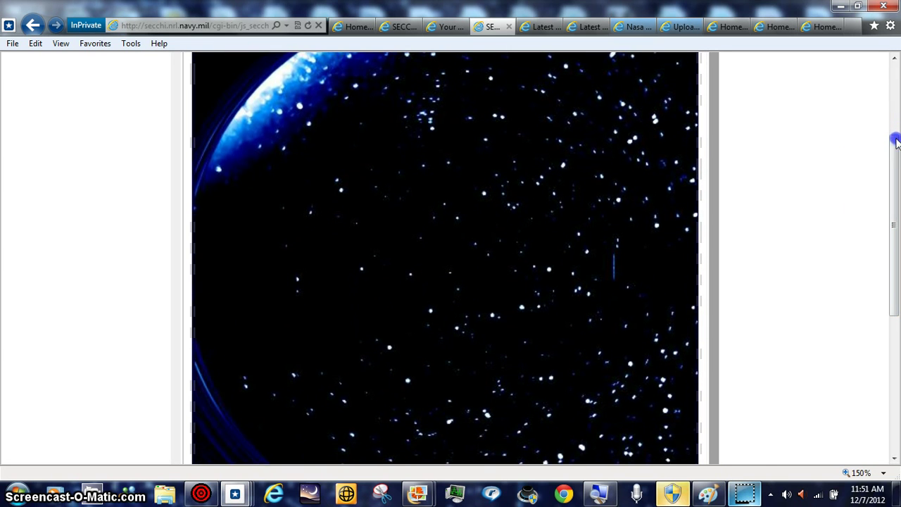
drag(894, 122, 741, 414)
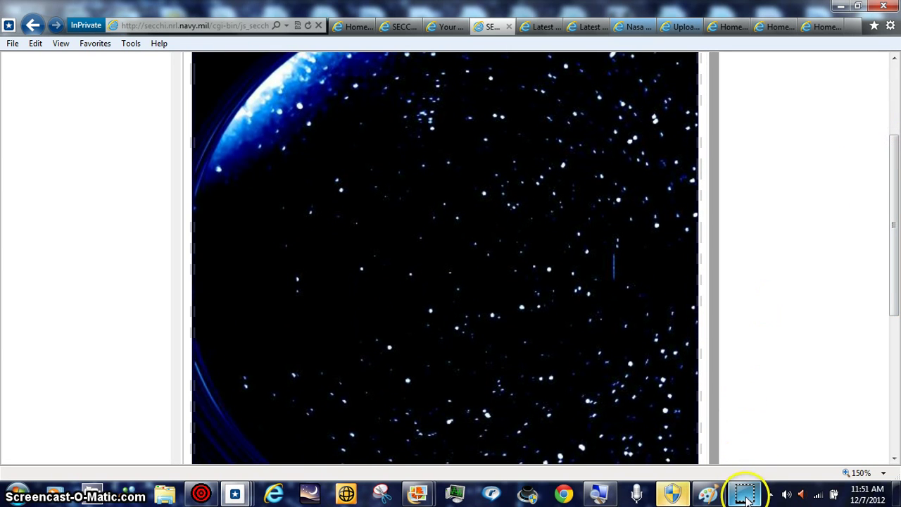
Zoom the SECCHI viewer page out to 125% with Ctrl+-
key(ctrl+minus)
drag(898, 303, 897, 336)
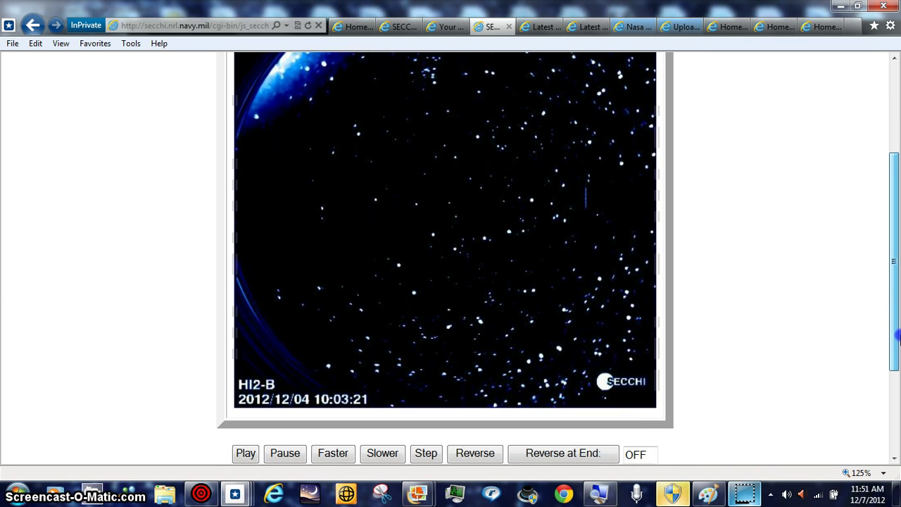
drag(897, 337, 897, 345)
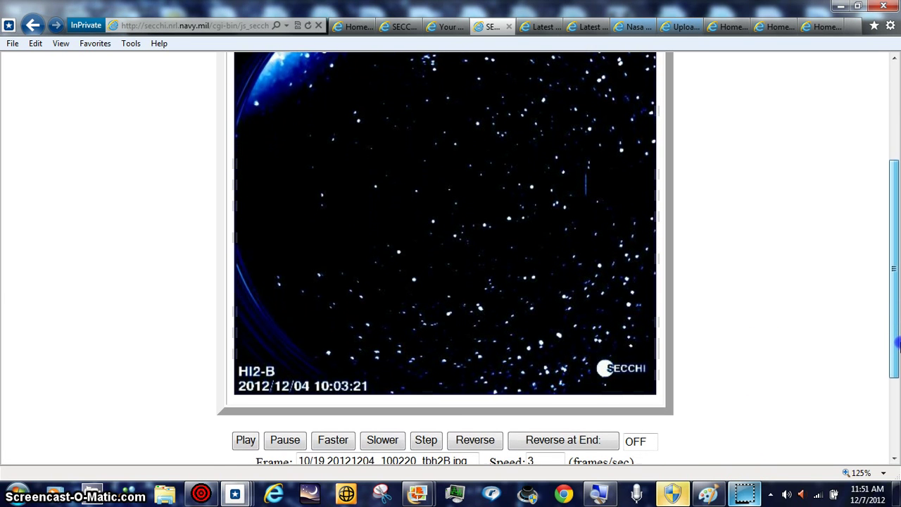
Step the HI2-B movie from frame 10 through to frame 19, 22:10:22
click(425, 444)
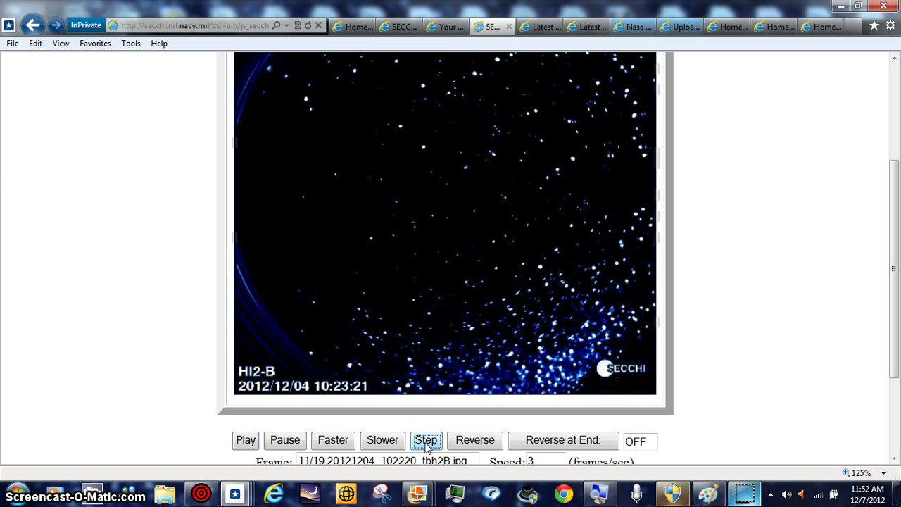
click(426, 443)
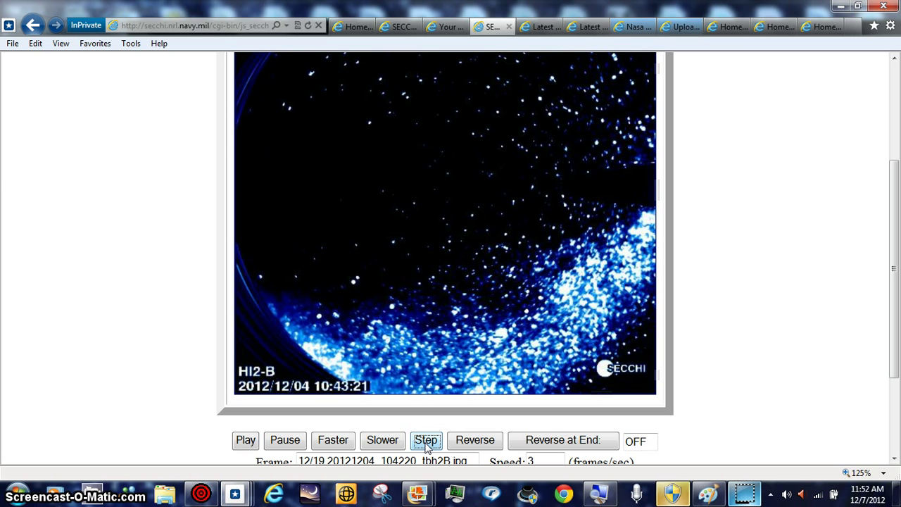
click(426, 443)
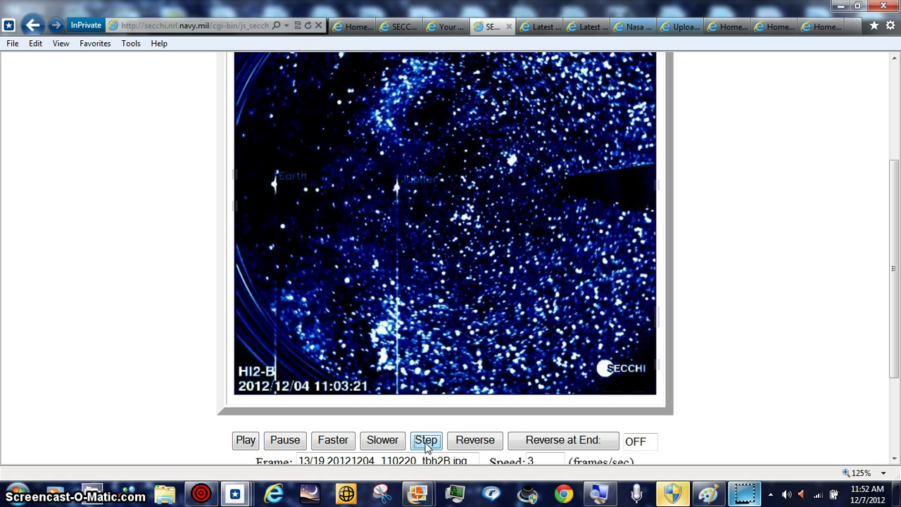
click(427, 443)
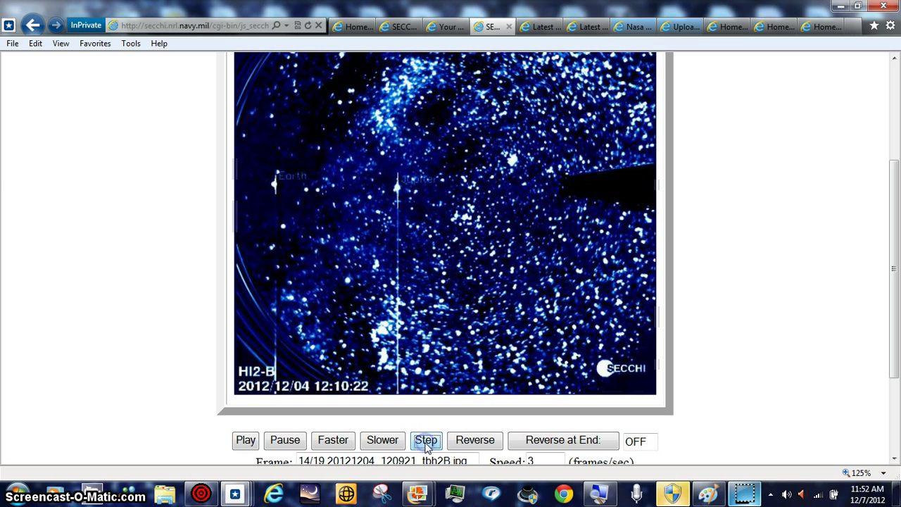
click(427, 443)
click(427, 444)
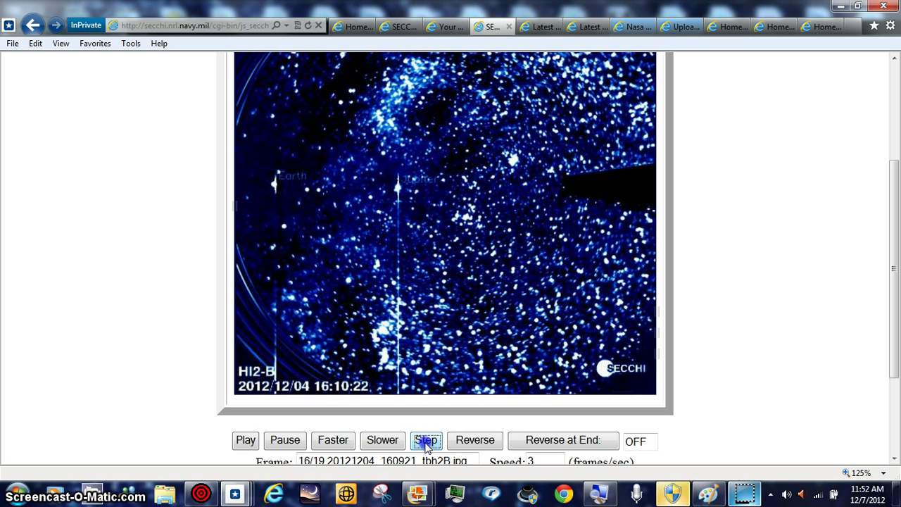
click(426, 444)
click(427, 443)
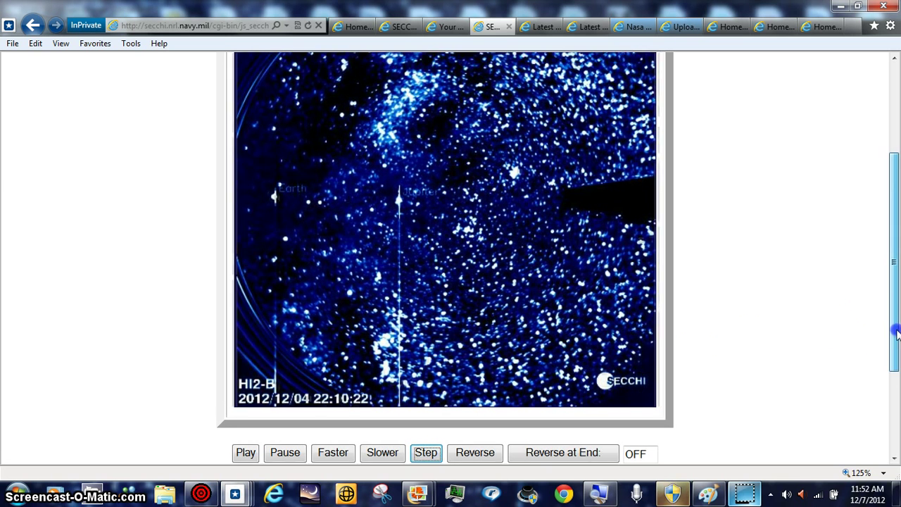
drag(895, 340, 894, 325)
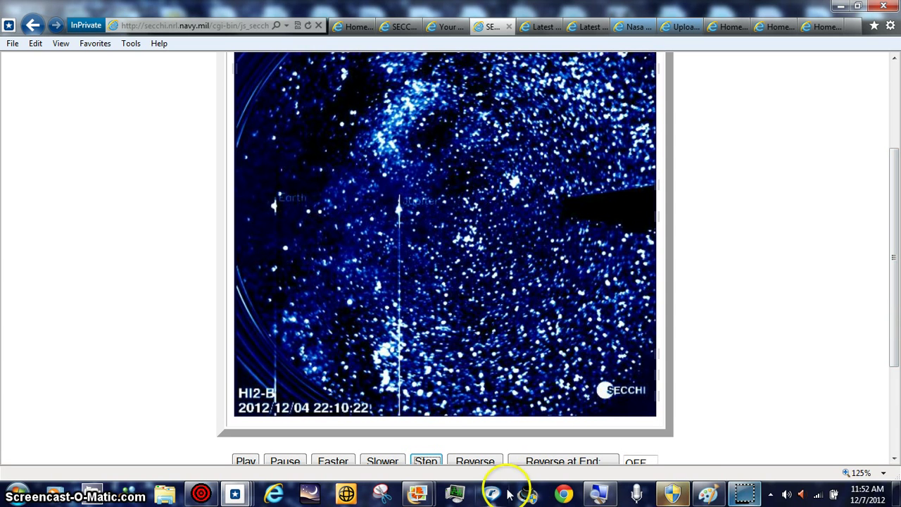
Reset the page zoom to 100% and wrap the sequence back to its first frames
click(883, 479)
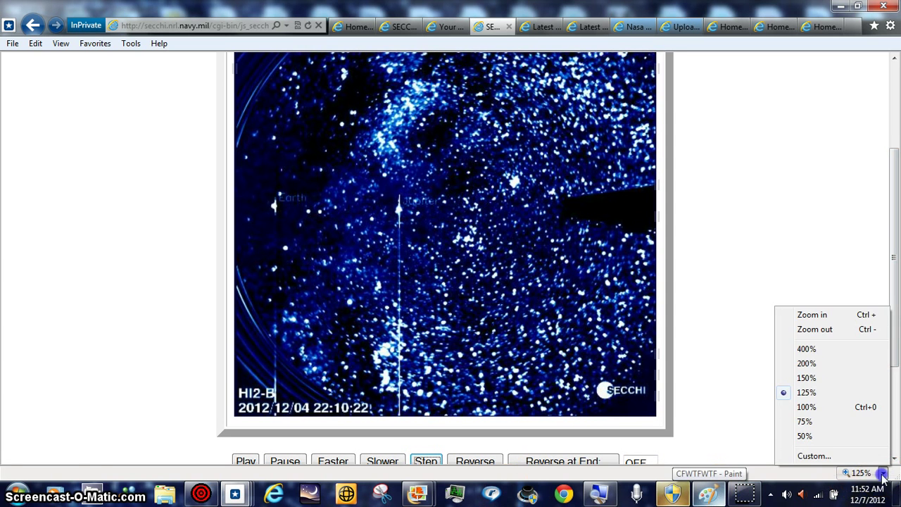
click(824, 409)
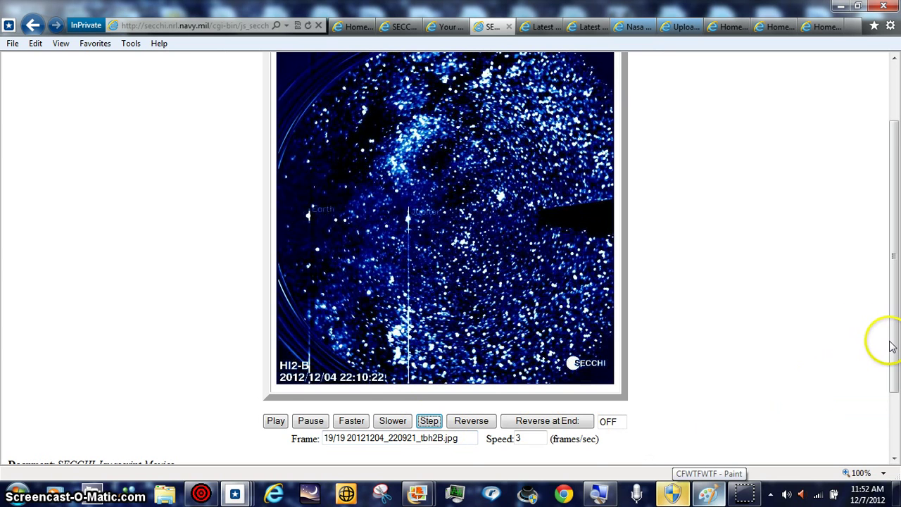
drag(892, 339, 893, 318)
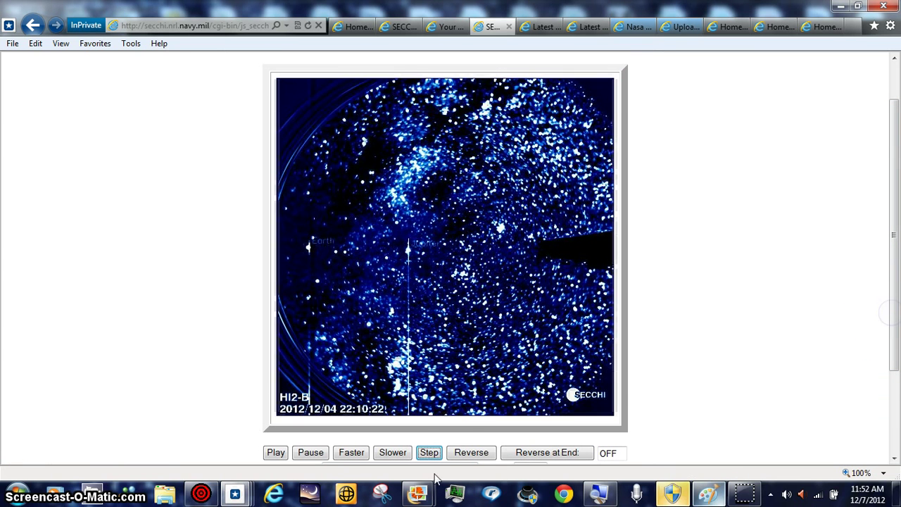
click(432, 453)
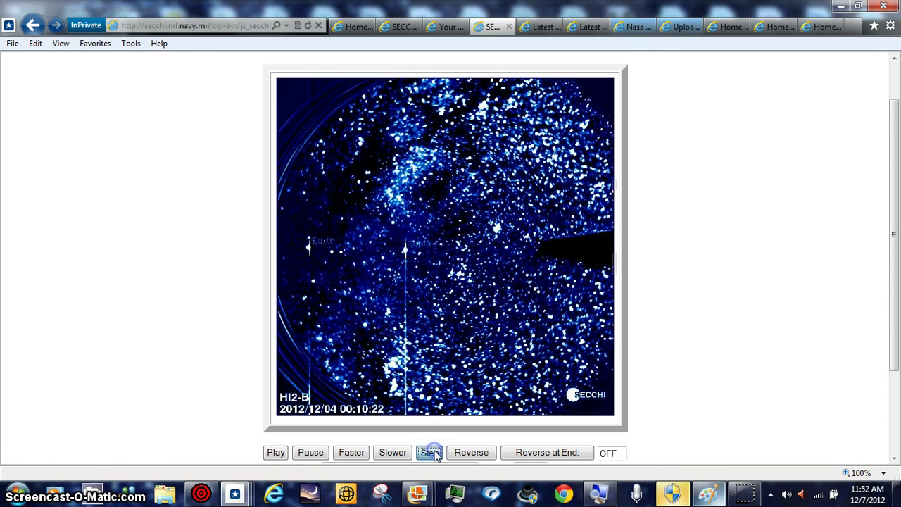
click(435, 452)
click(434, 453)
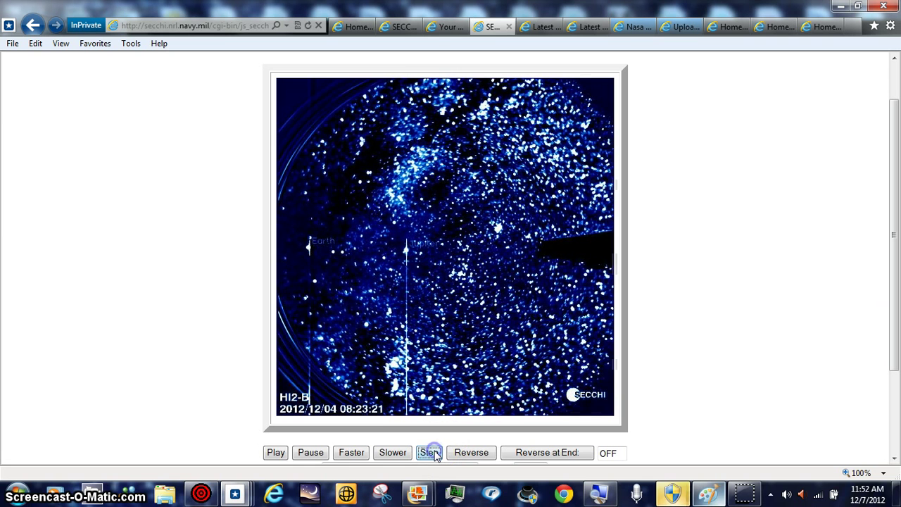
Step the HI2-B frames from 08:43:21 through 10:43:21 to 12:10:22
click(435, 454)
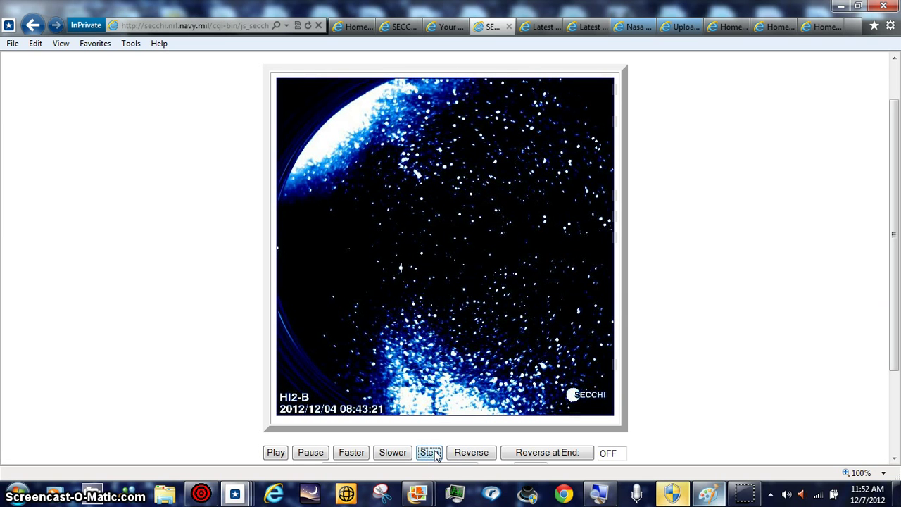
click(435, 456)
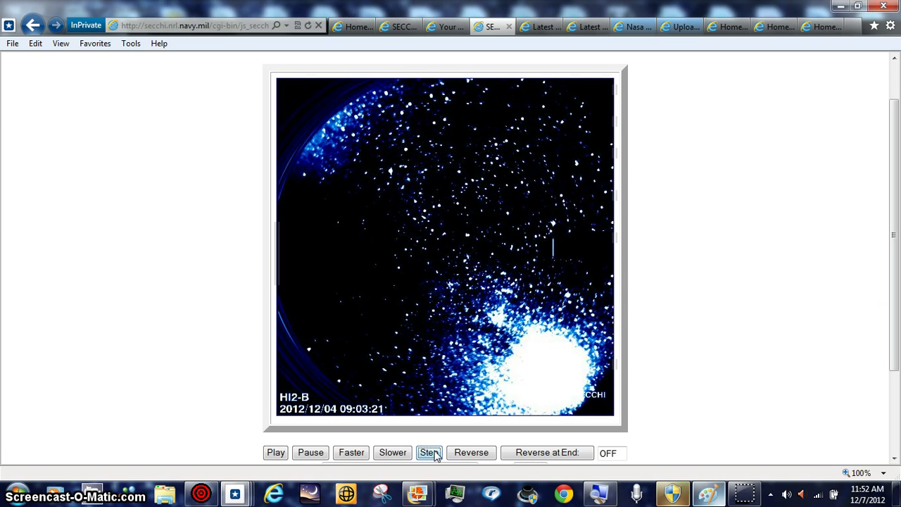
click(435, 455)
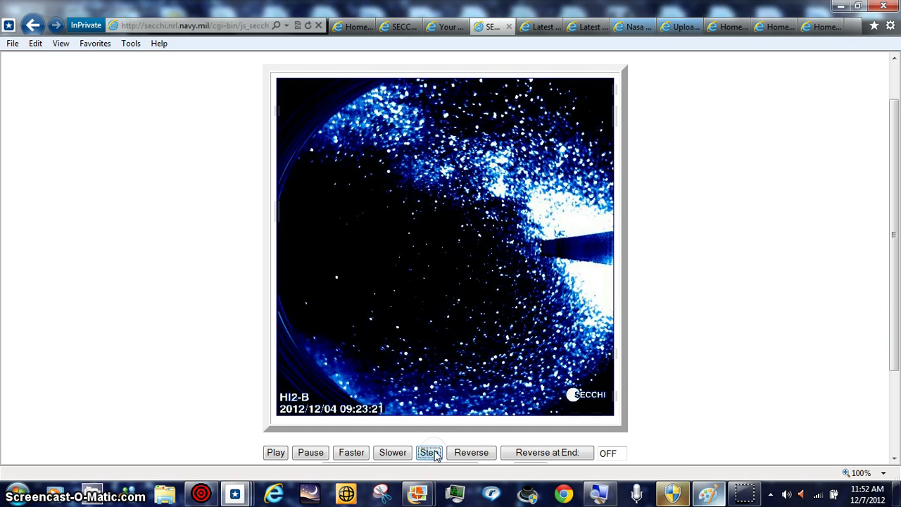
click(436, 455)
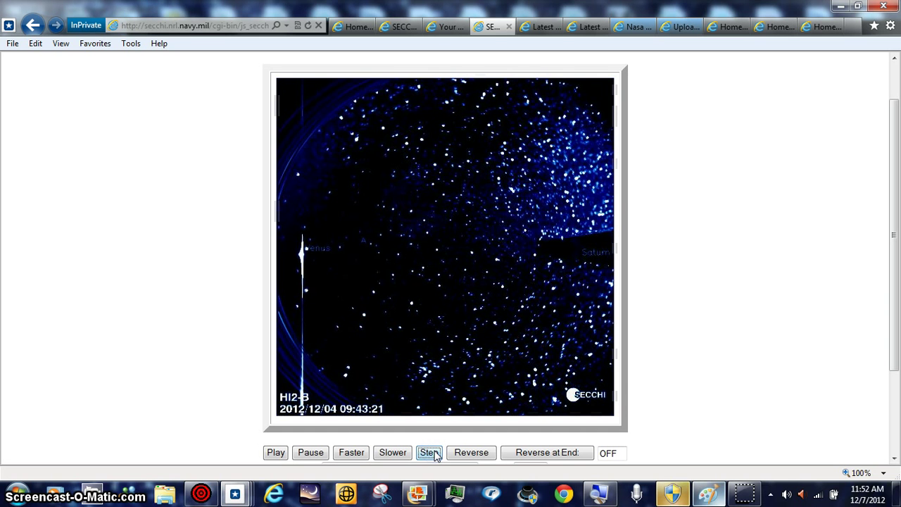
click(435, 455)
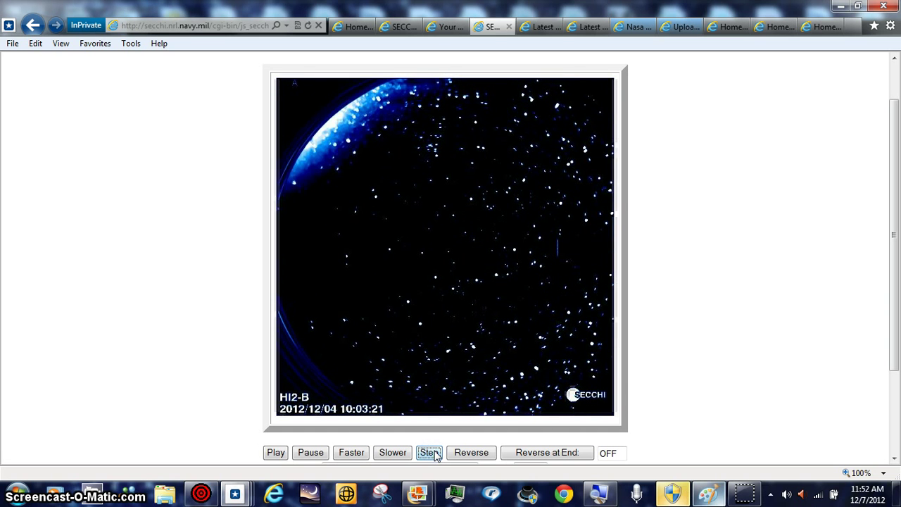
click(435, 455)
click(435, 455)
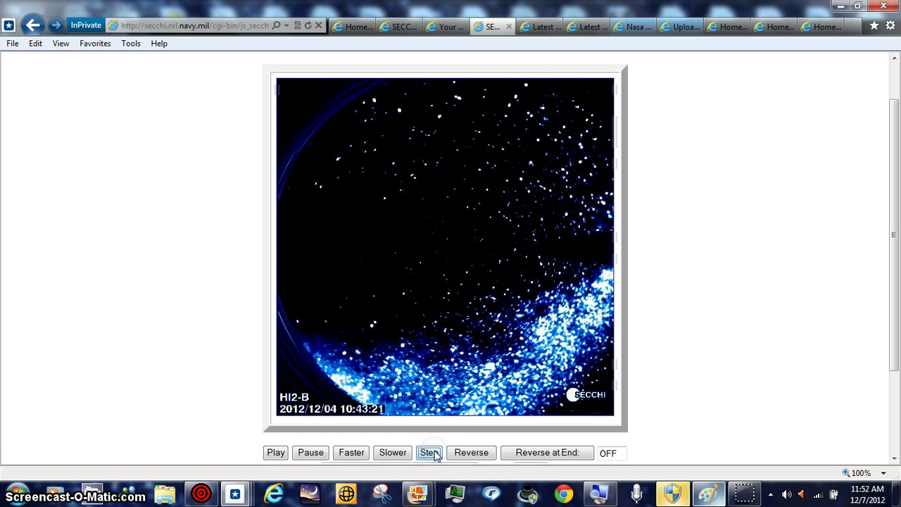
click(436, 455)
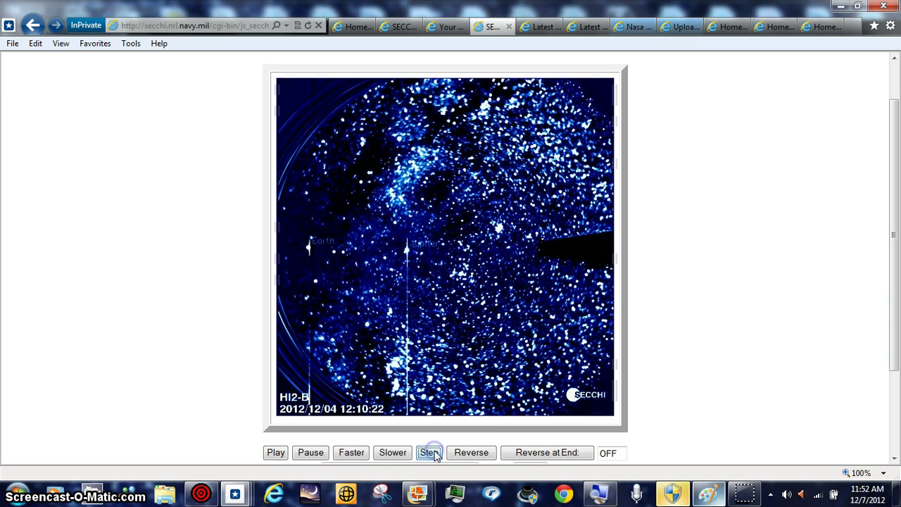